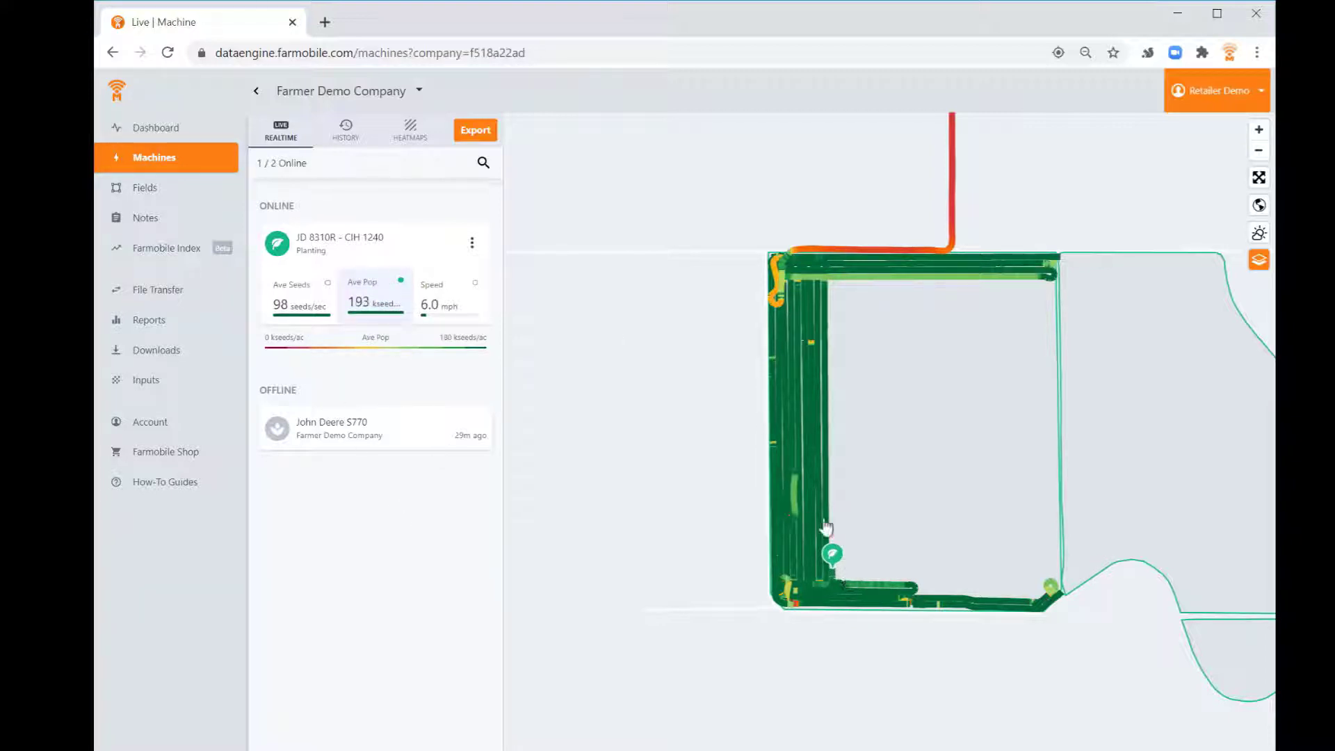
Step: Open the live details of the JD 8310R - CIH 1240 machine and review its per-row seeds, population, skips and doubles
{"action": "left_click", "coordinate": [395, 235]}
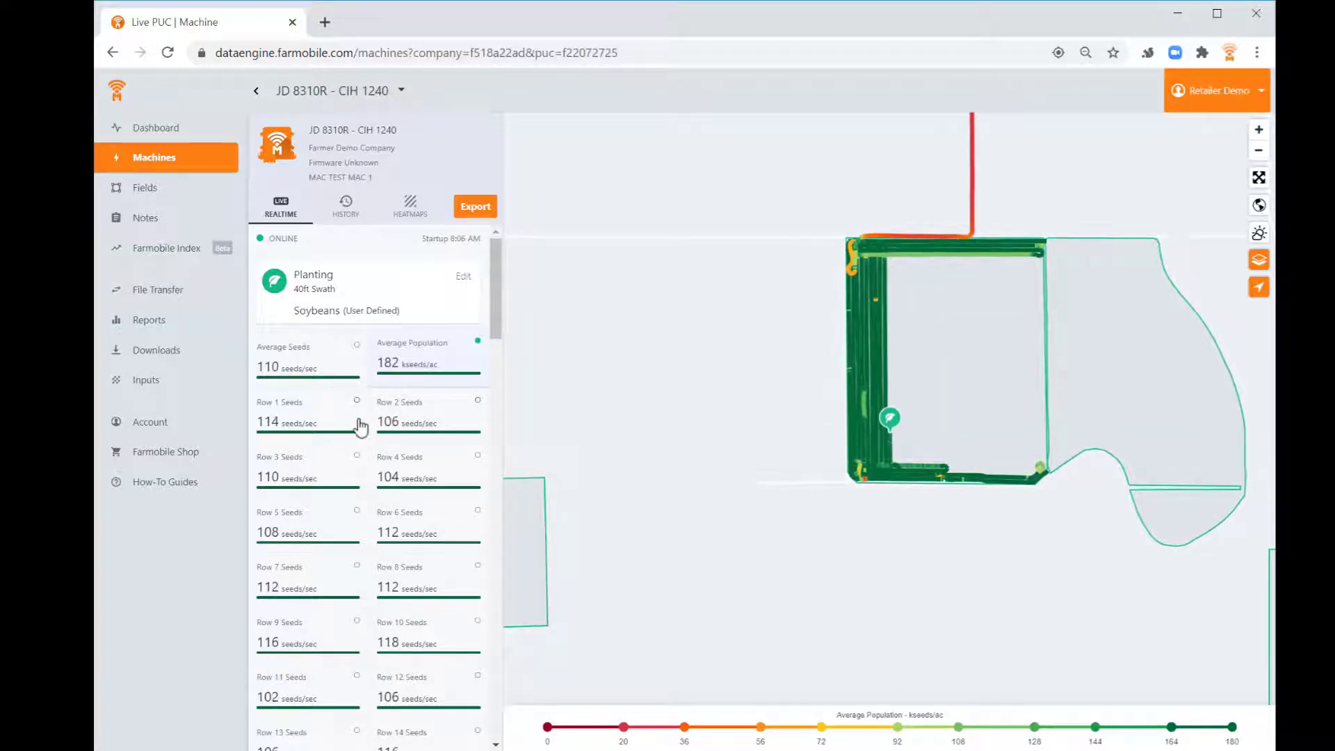
{"action": "scroll", "coordinate": [376, 473], "scroll_direction": "down", "scroll_amount": 1}
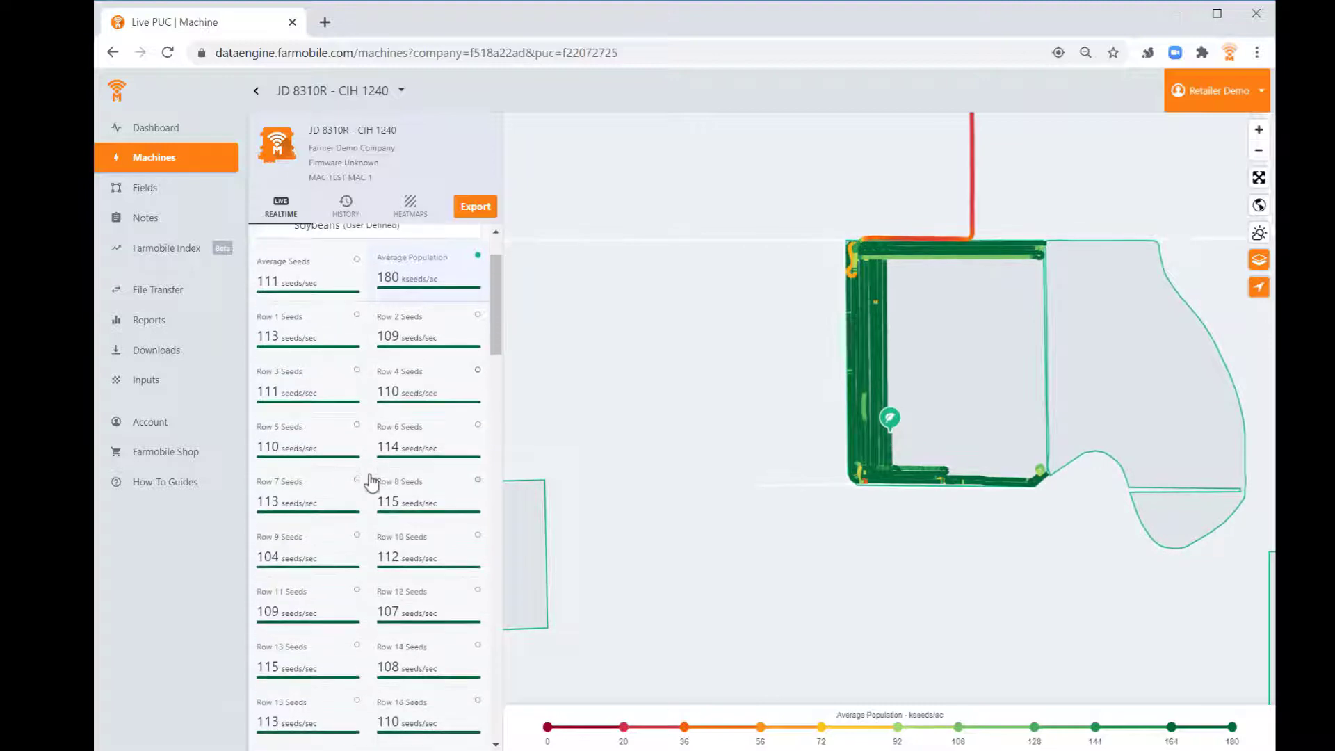
{"action": "scroll", "coordinate": [427, 509], "scroll_direction": "down", "scroll_amount": 2}
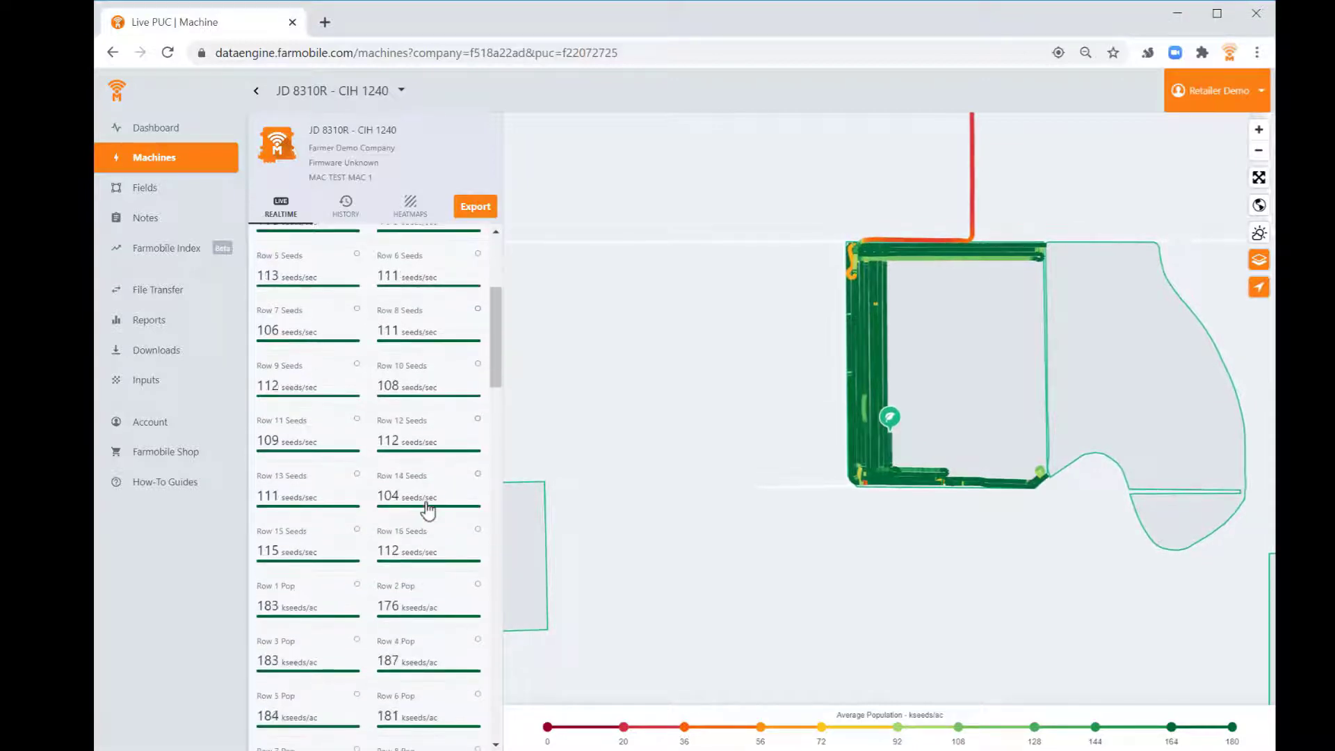
{"action": "scroll", "coordinate": [427, 511], "scroll_direction": "down", "scroll_amount": 3}
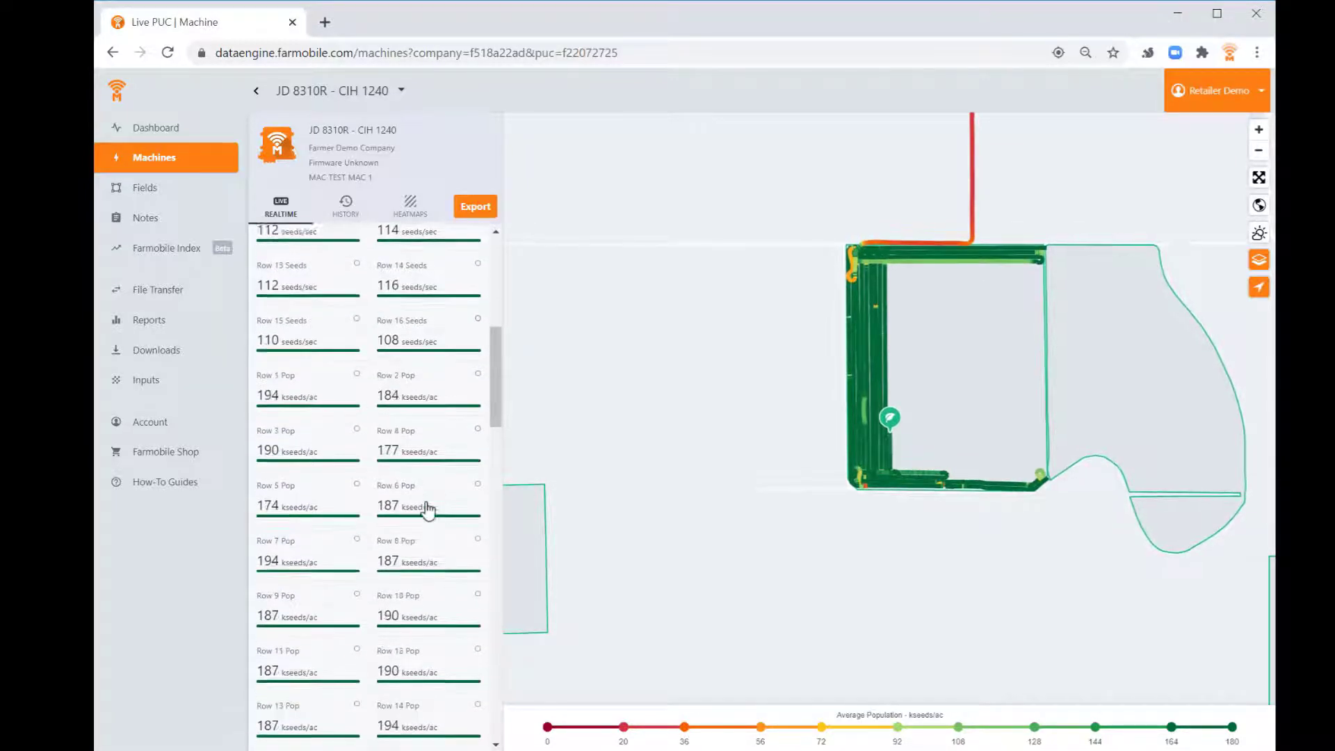
{"action": "scroll", "coordinate": [427, 511], "scroll_direction": "down", "scroll_amount": 3}
{"action": "scroll", "coordinate": [427, 511], "scroll_direction": "down", "scroll_amount": 3}
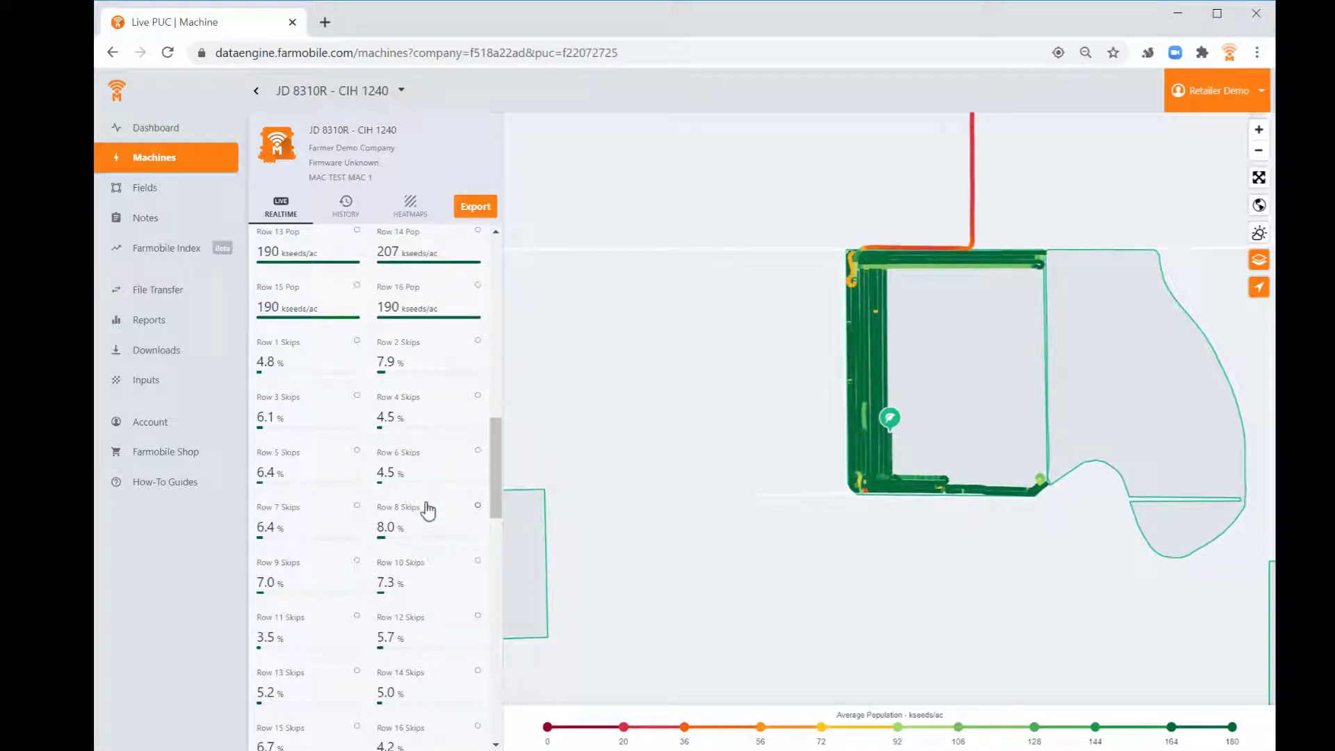
{"action": "scroll", "coordinate": [427, 511], "scroll_direction": "down", "scroll_amount": 1}
{"action": "scroll", "coordinate": [426, 512], "scroll_direction": "down", "scroll_amount": 3}
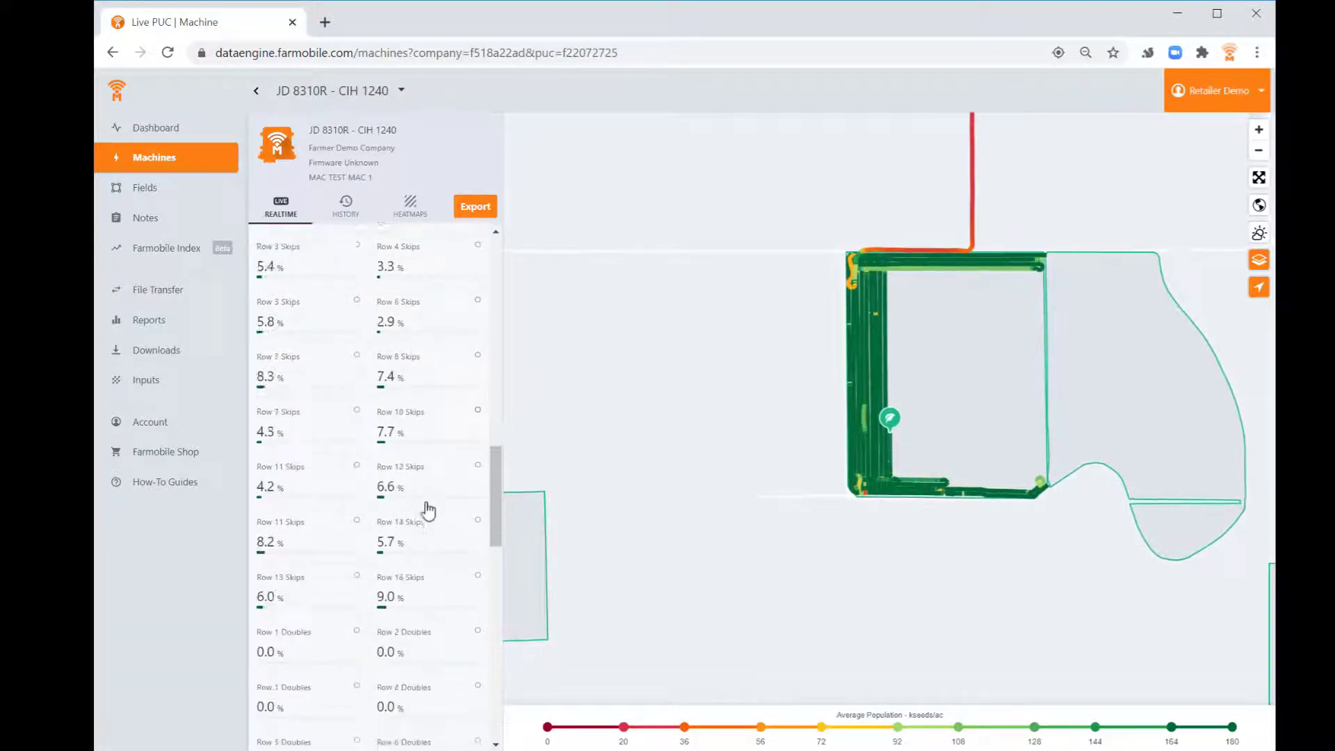
{"action": "scroll", "coordinate": [427, 511], "scroll_direction": "down", "scroll_amount": 4}
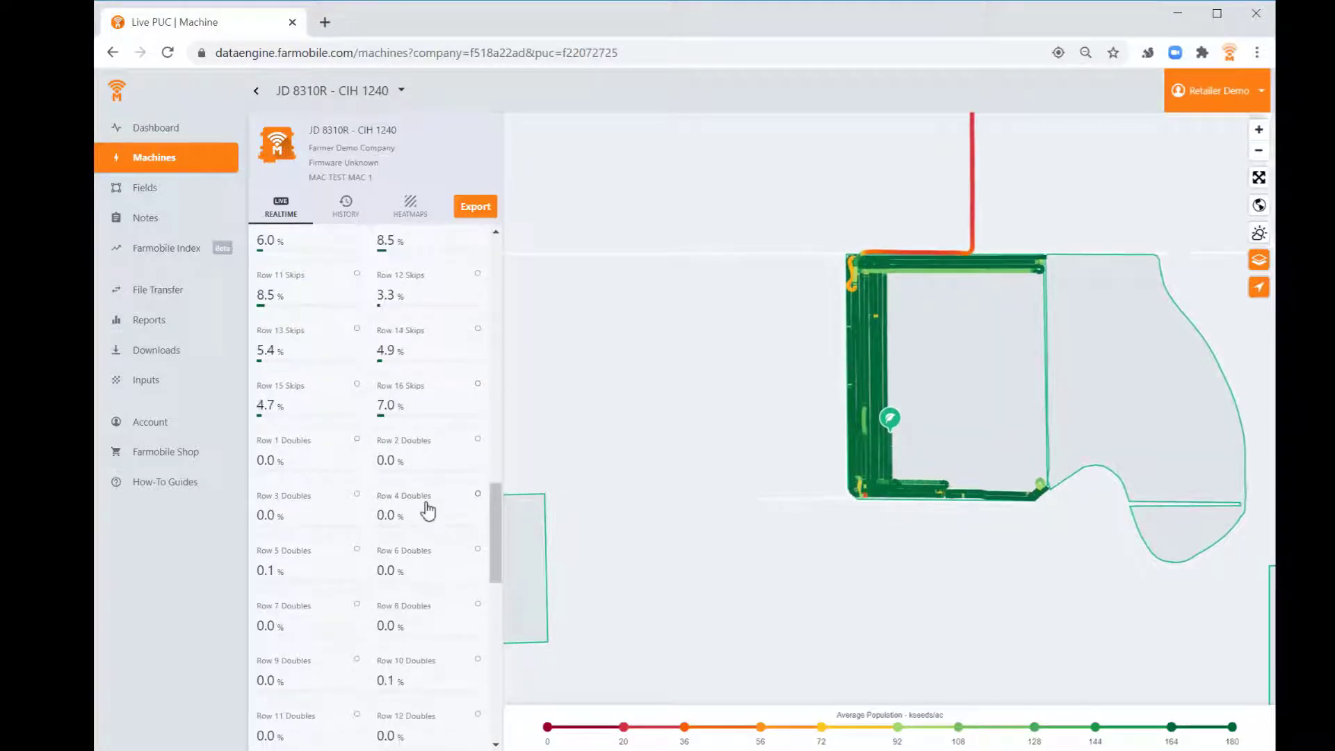
{"action": "scroll", "coordinate": [426, 516], "scroll_direction": "down", "scroll_amount": 1}
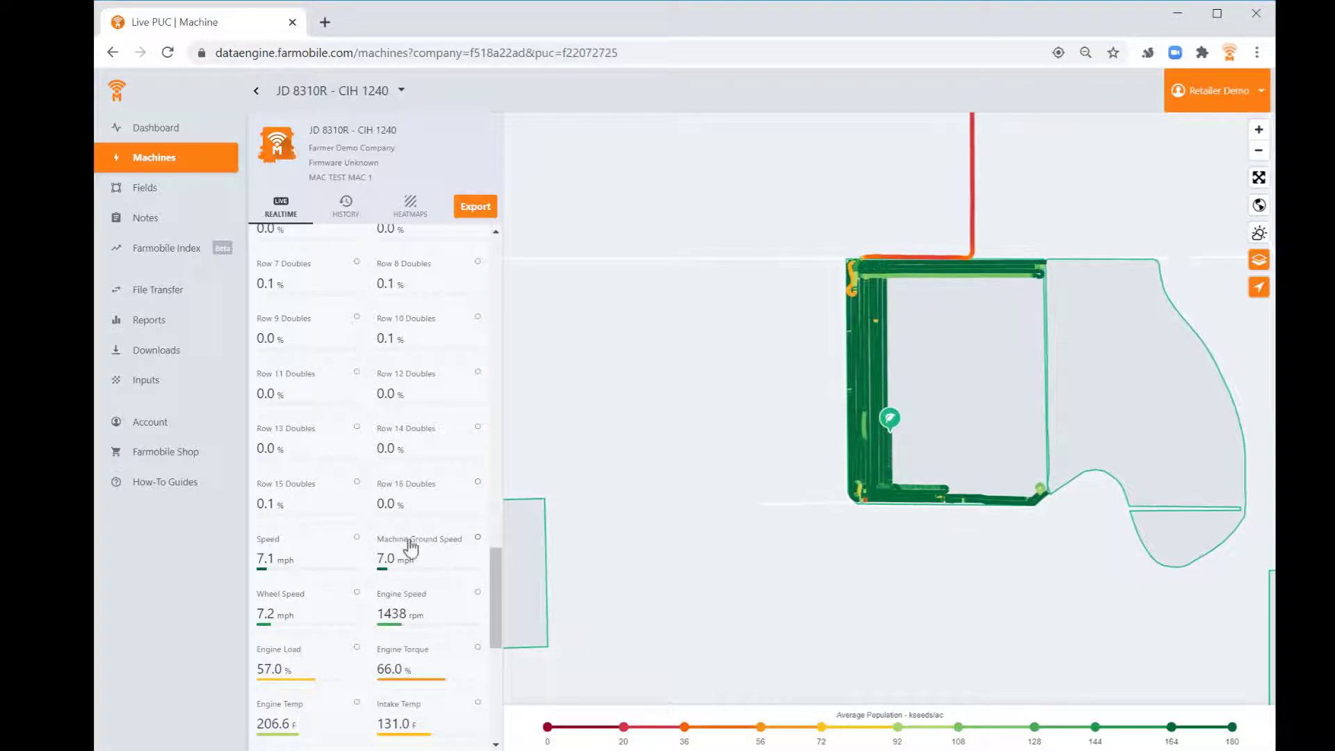
Step: Examine the machine's speed, engine, fuel and diagnostic lamp readings through the end of the live metrics, and return to the start
{"action": "scroll", "coordinate": [397, 557], "scroll_direction": "down", "scroll_amount": 2}
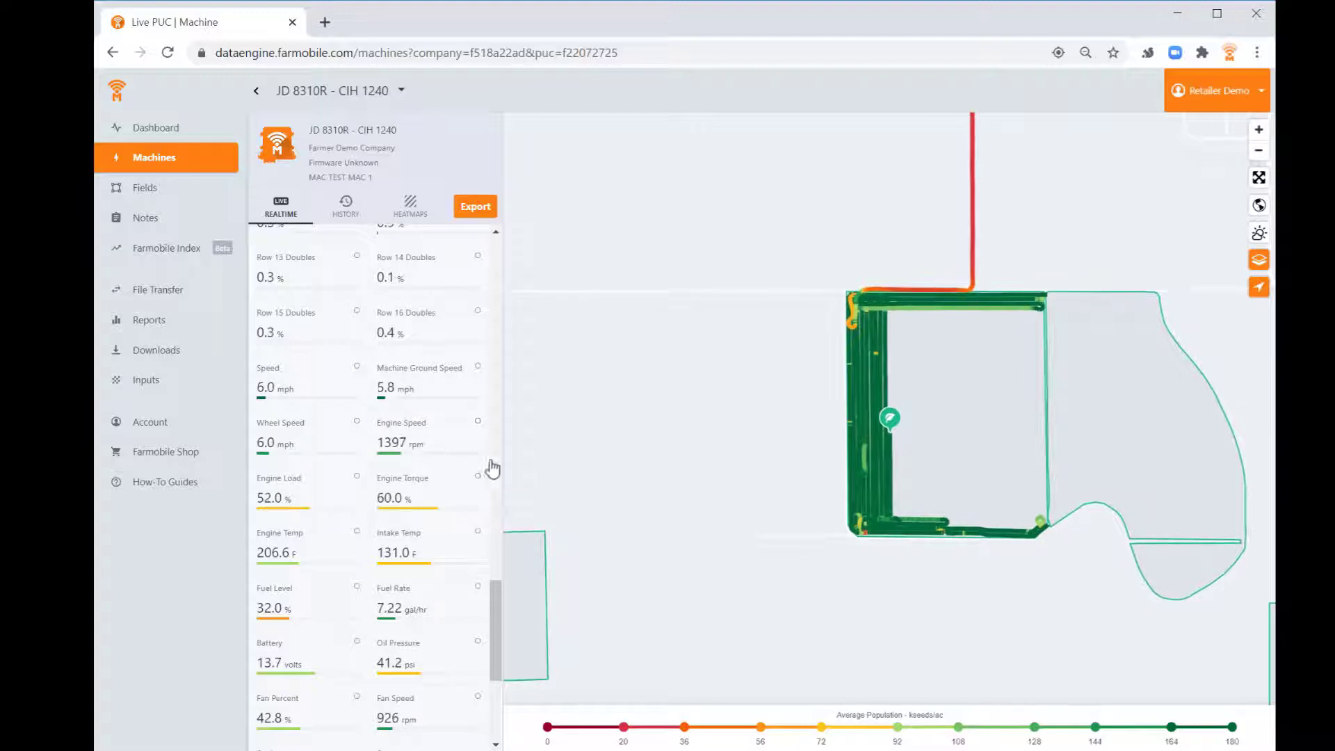
{"action": "scroll", "coordinate": [358, 500], "scroll_direction": "down", "scroll_amount": 1}
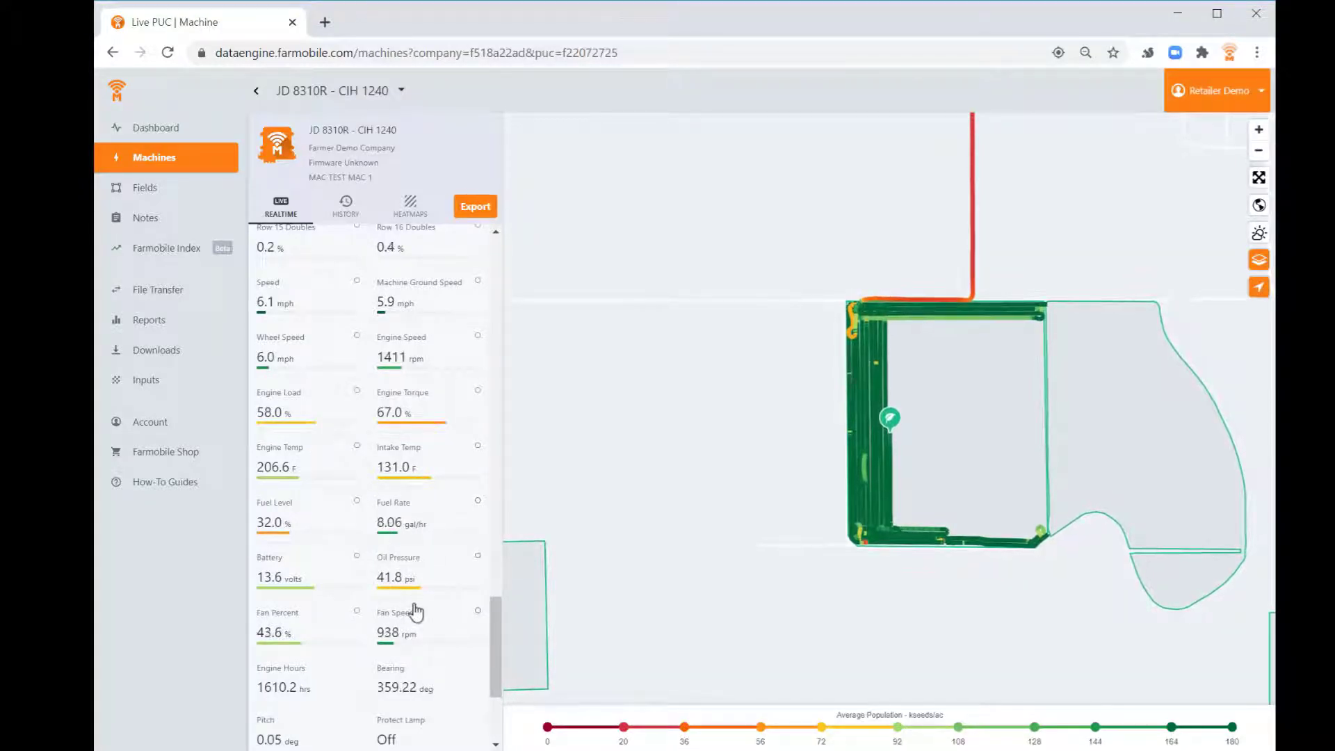
{"action": "scroll", "coordinate": [417, 612], "scroll_direction": "down", "scroll_amount": 1}
{"action": "scroll", "coordinate": [417, 612], "scroll_direction": "down", "scroll_amount": 1}
{"action": "scroll", "coordinate": [372, 590], "scroll_direction": "down", "scroll_amount": 2}
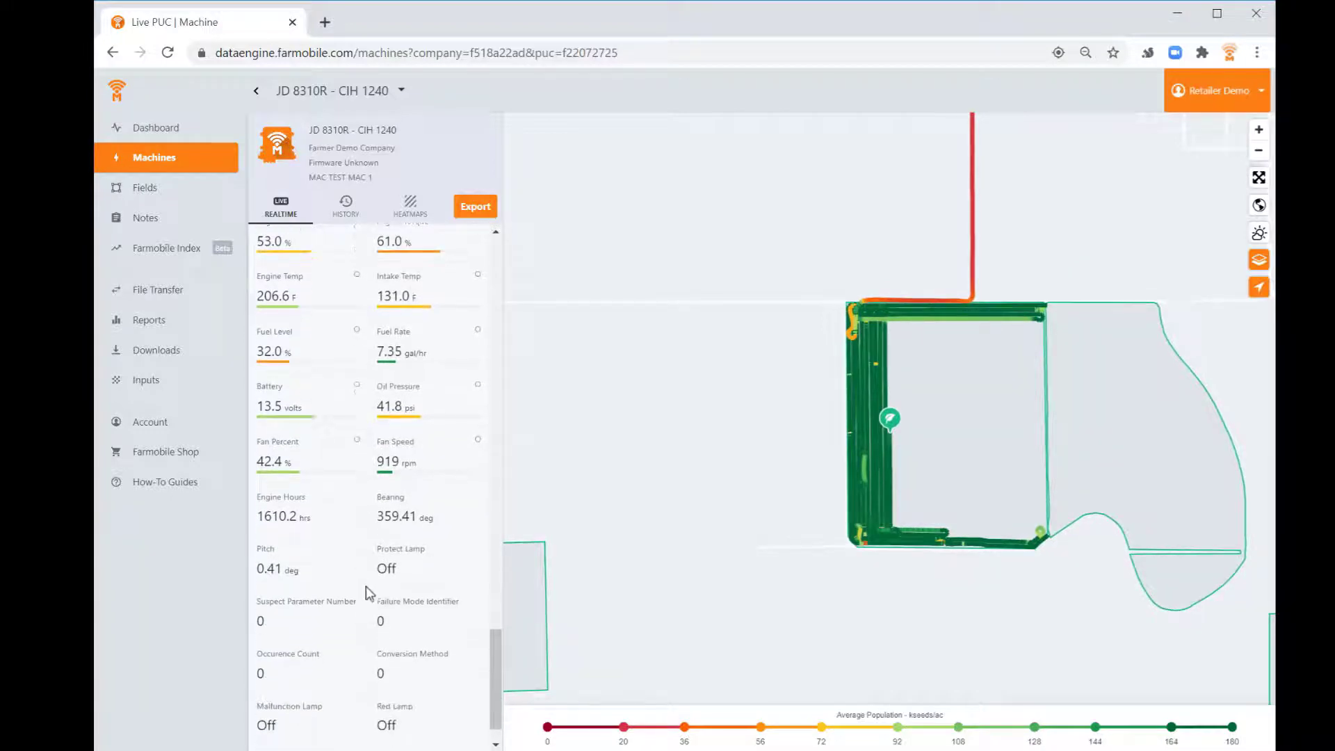
{"action": "scroll", "coordinate": [409, 596], "scroll_direction": "down", "scroll_amount": 1}
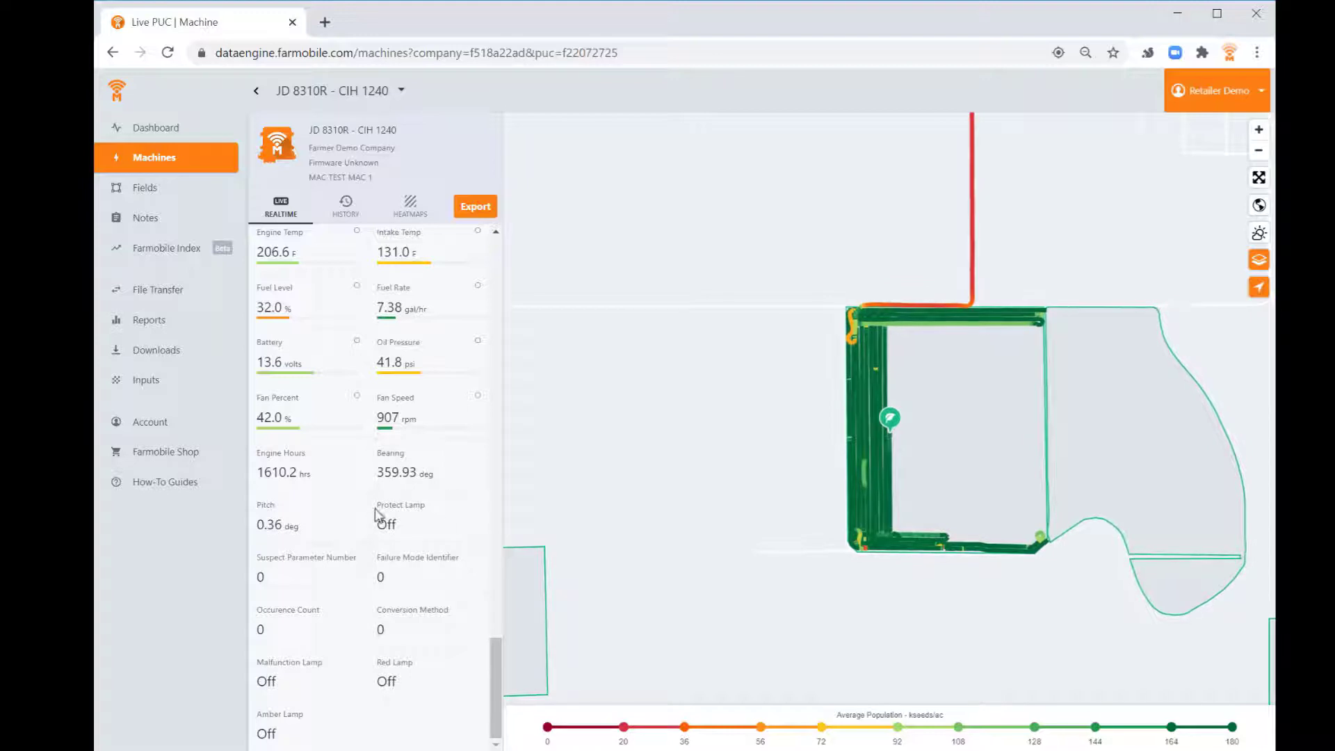
{"action": "scroll", "coordinate": [397, 527], "scroll_direction": "up", "scroll_amount": 20}
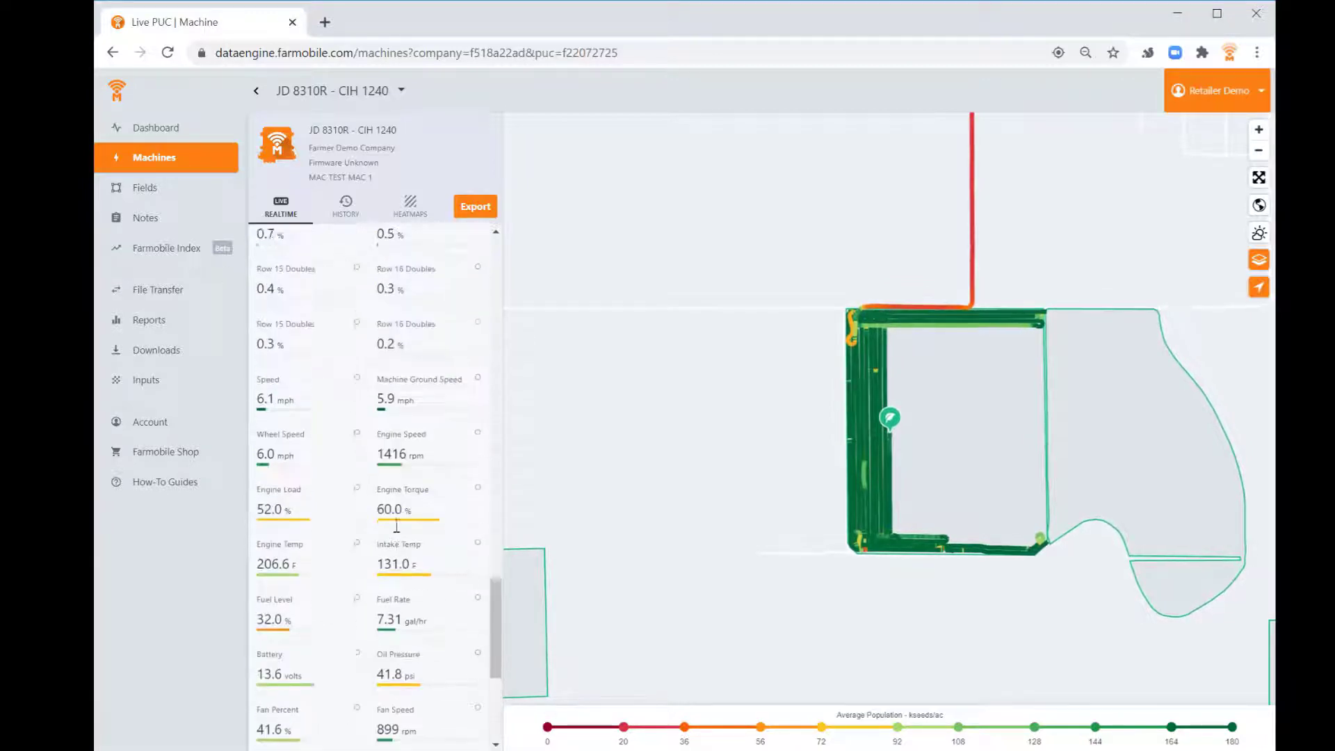
{"action": "scroll", "coordinate": [397, 527], "scroll_direction": "up", "scroll_amount": 15}
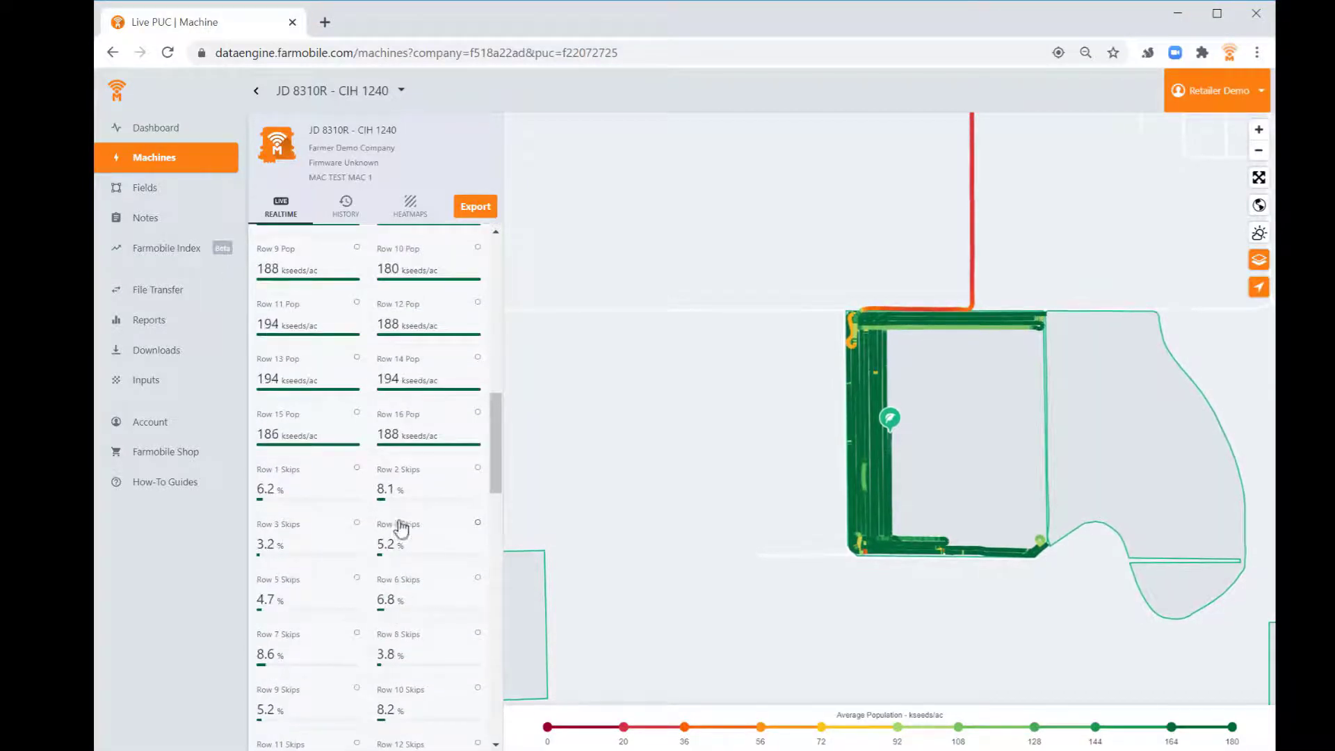
{"action": "scroll", "coordinate": [397, 527], "scroll_direction": "up", "scroll_amount": 1}
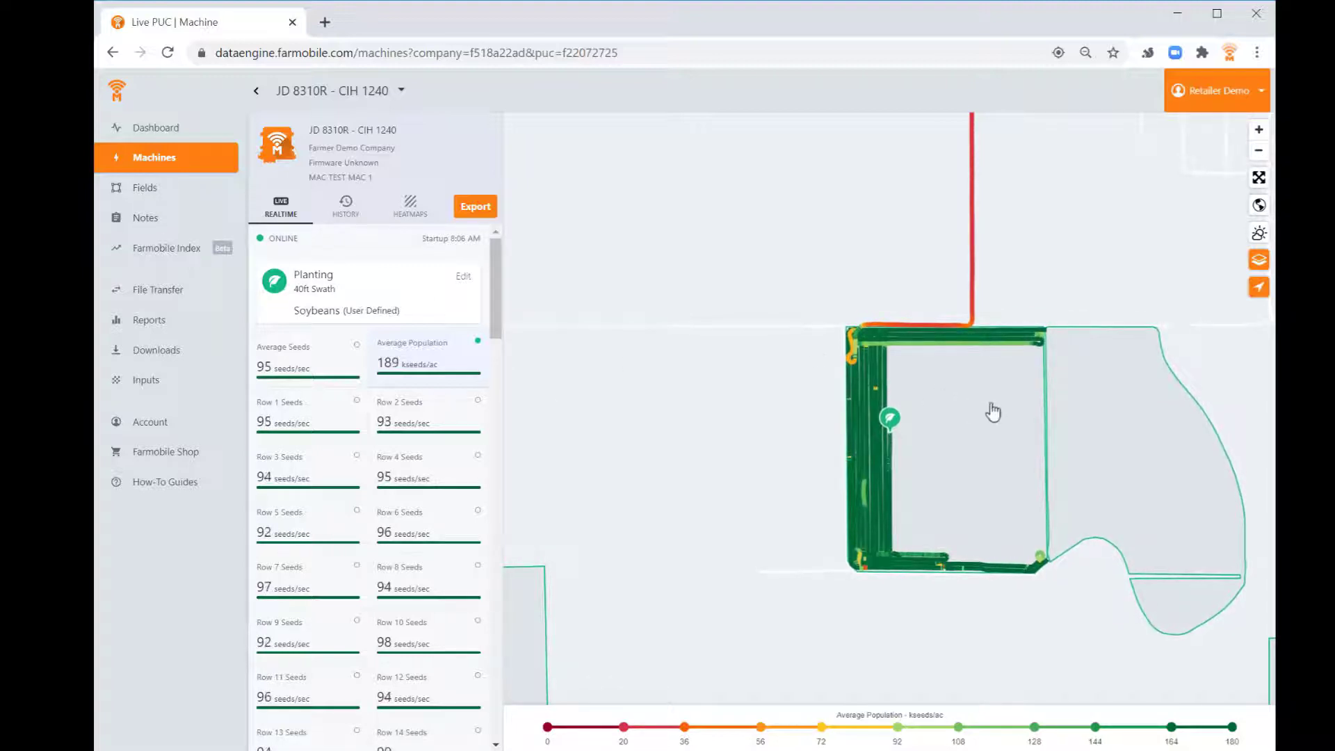
Step: Identify the field being planted and the neighbouring field areas on the machine's live map
{"action": "left_click", "coordinate": [1105, 415]}
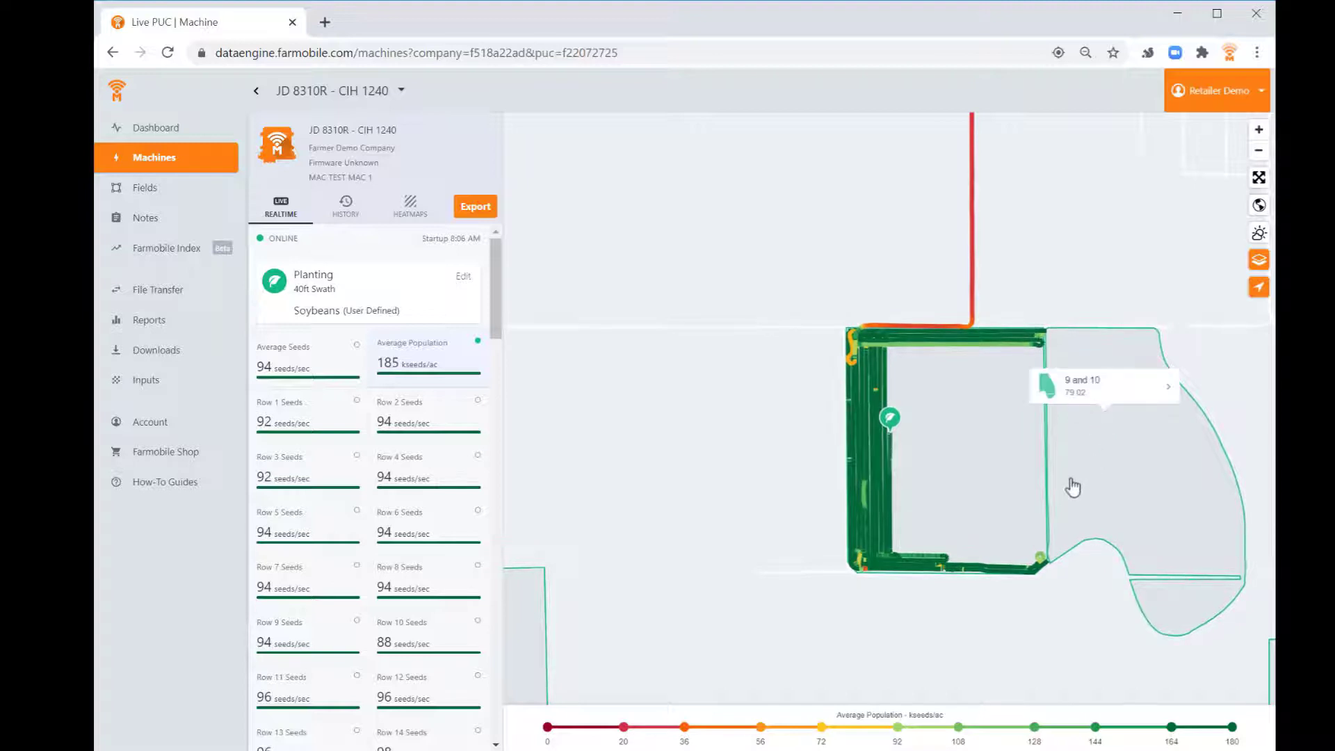
{"action": "left_click", "coordinate": [1012, 504]}
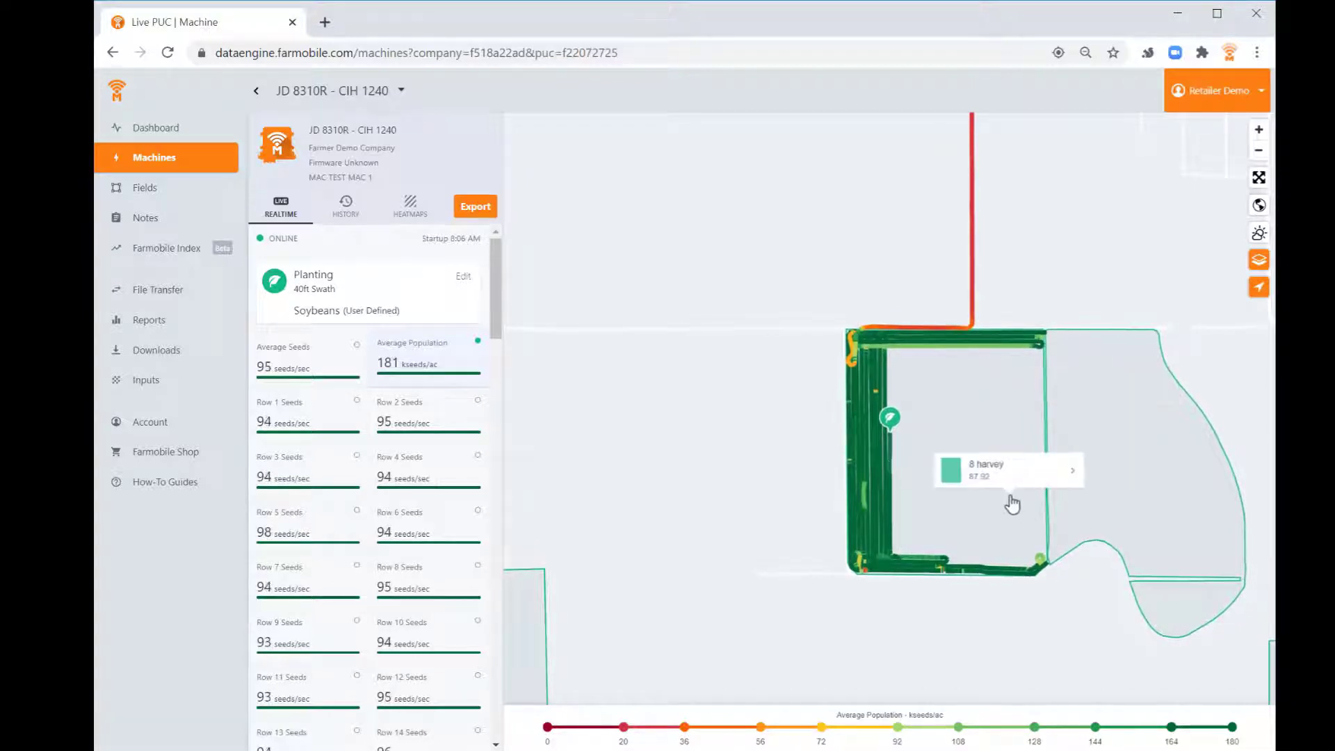
{"action": "left_click", "coordinate": [1166, 610]}
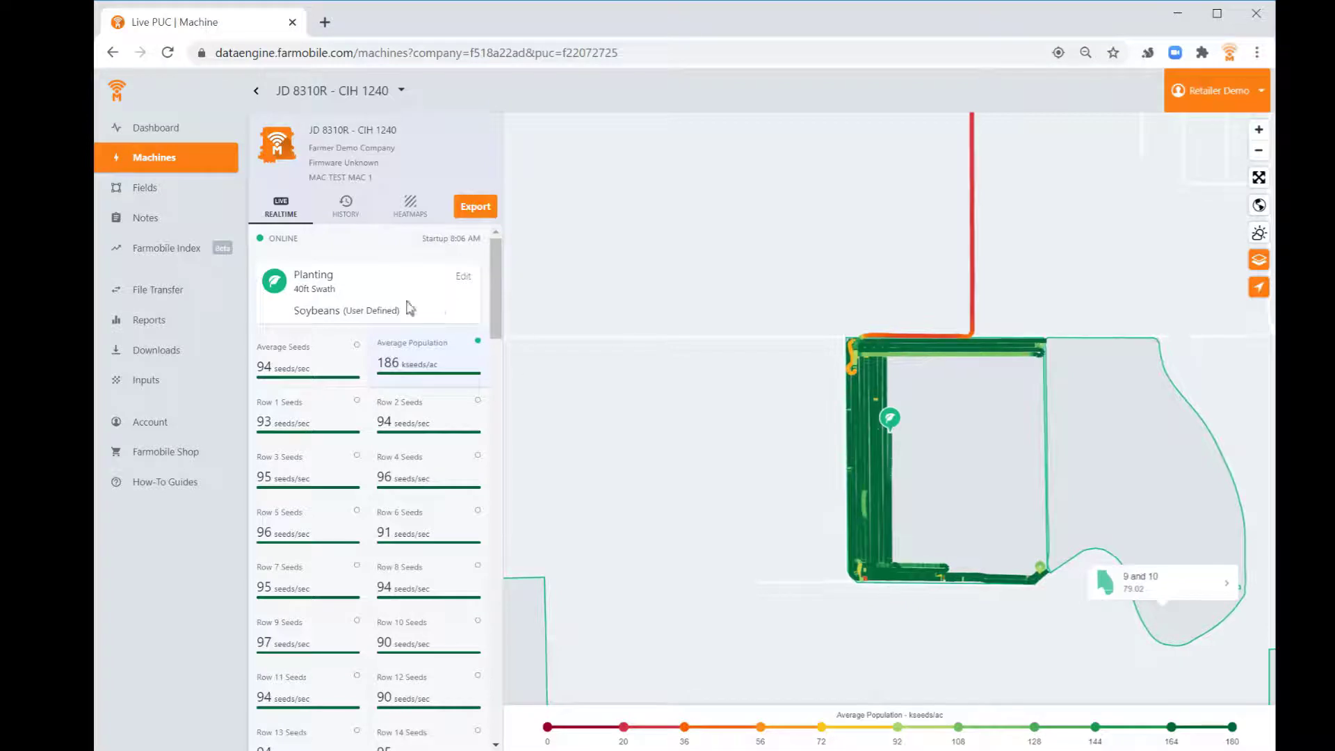
Step: Open the demo company's fields and identify three of them on the map: the L-shaped one, 1C East 80 and 1F
{"action": "left_click", "coordinate": [145, 194]}
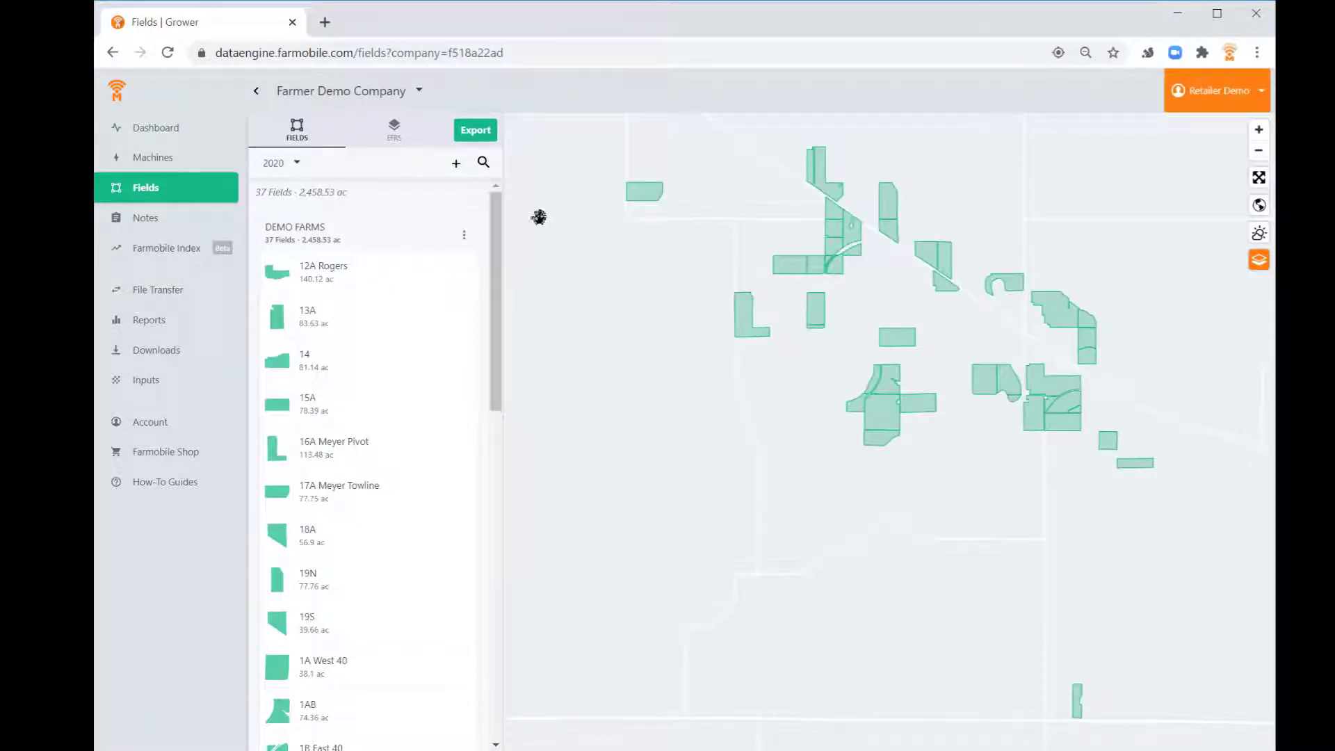
{"action": "left_click_drag", "start_coordinate": [726, 367], "coordinate": [682, 453]}
{"action": "left_click", "coordinate": [702, 397]}
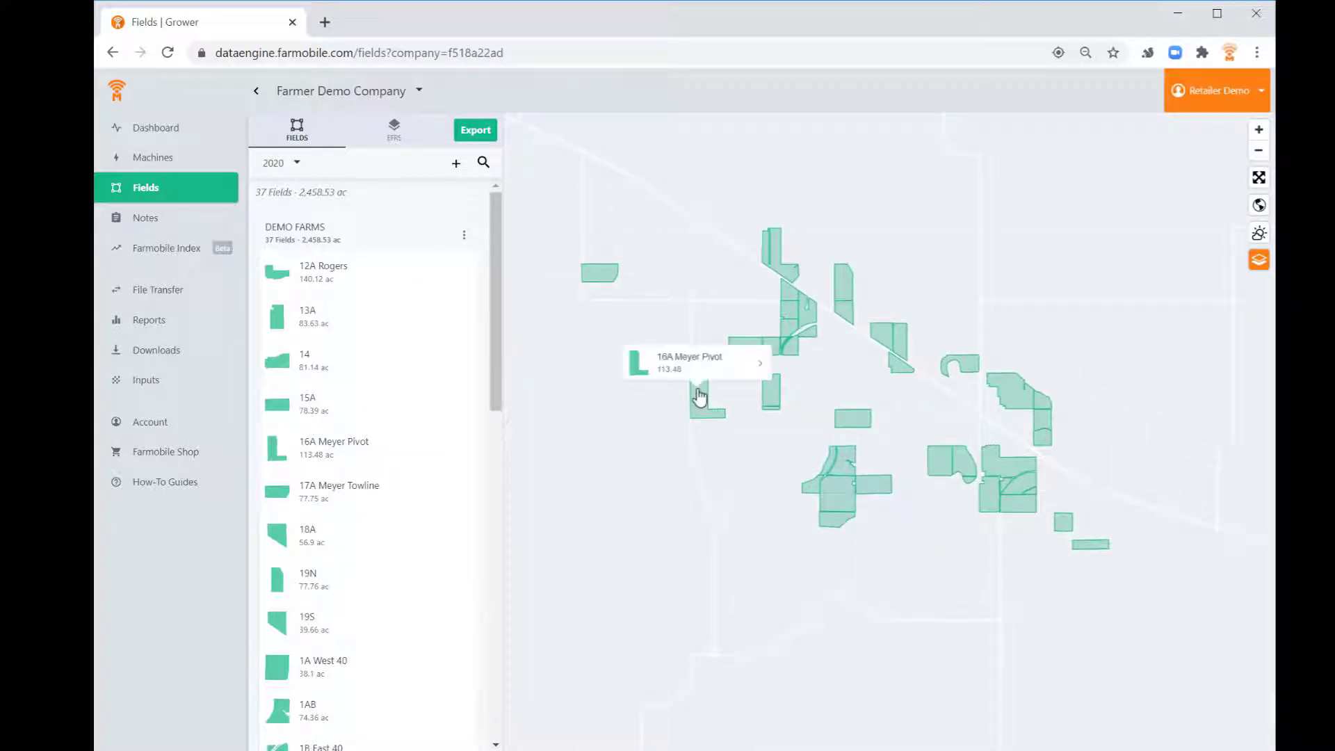
{"action": "left_click", "coordinate": [849, 421]}
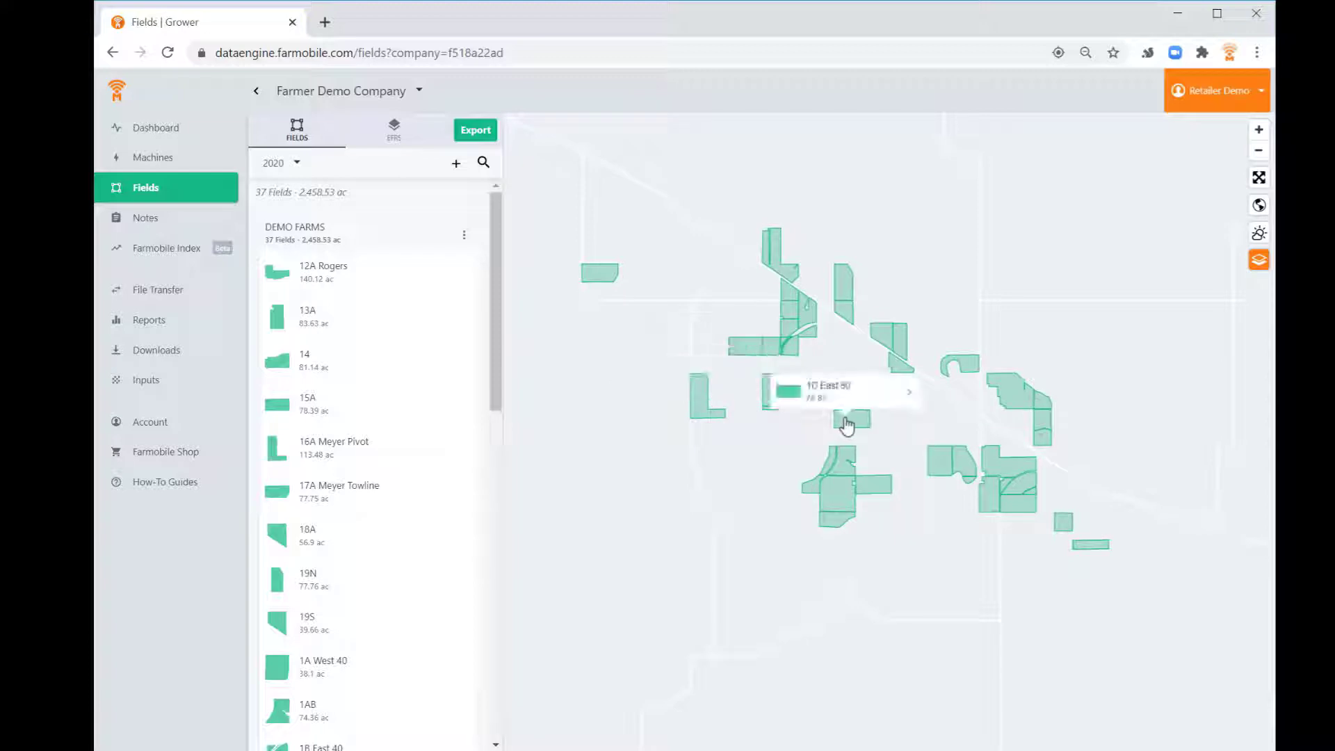
{"action": "left_click", "coordinate": [842, 490]}
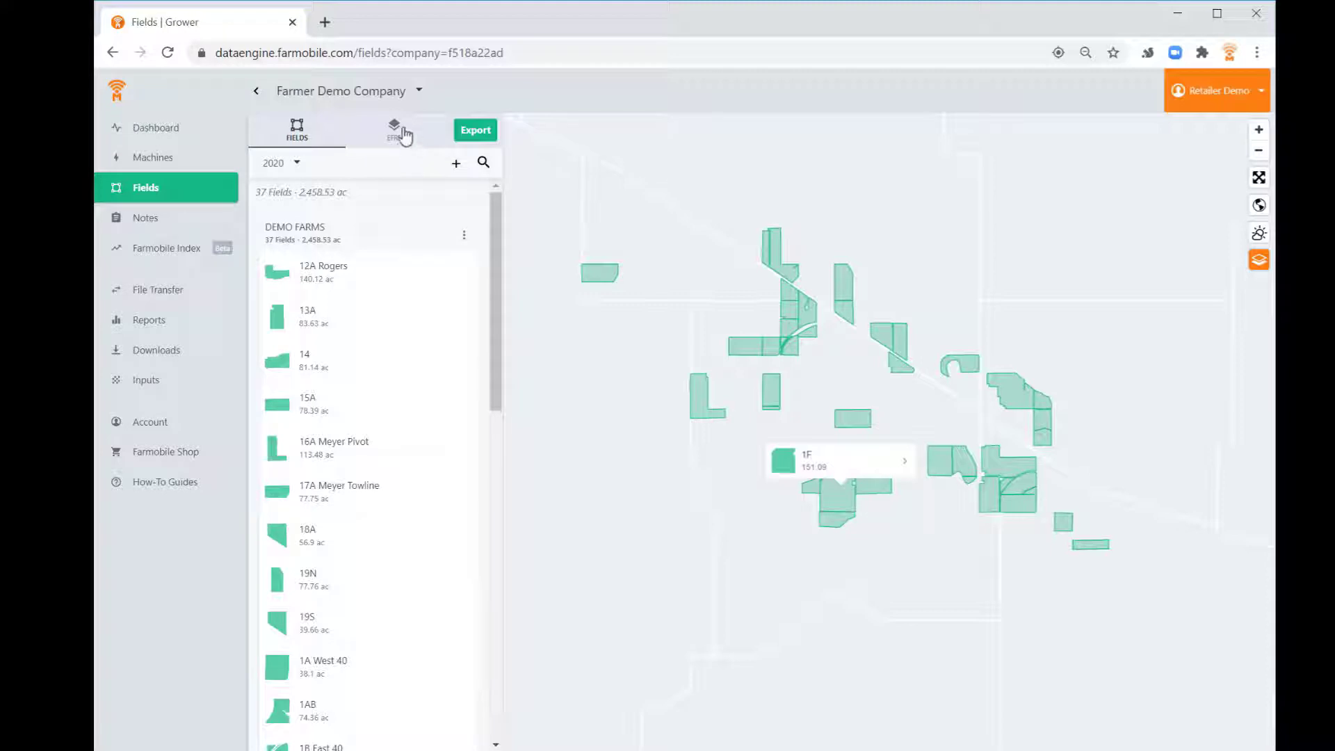
Step: Open the 2020 Planting EFRs and narrow them to the Corn records
{"action": "left_click", "coordinate": [394, 131]}
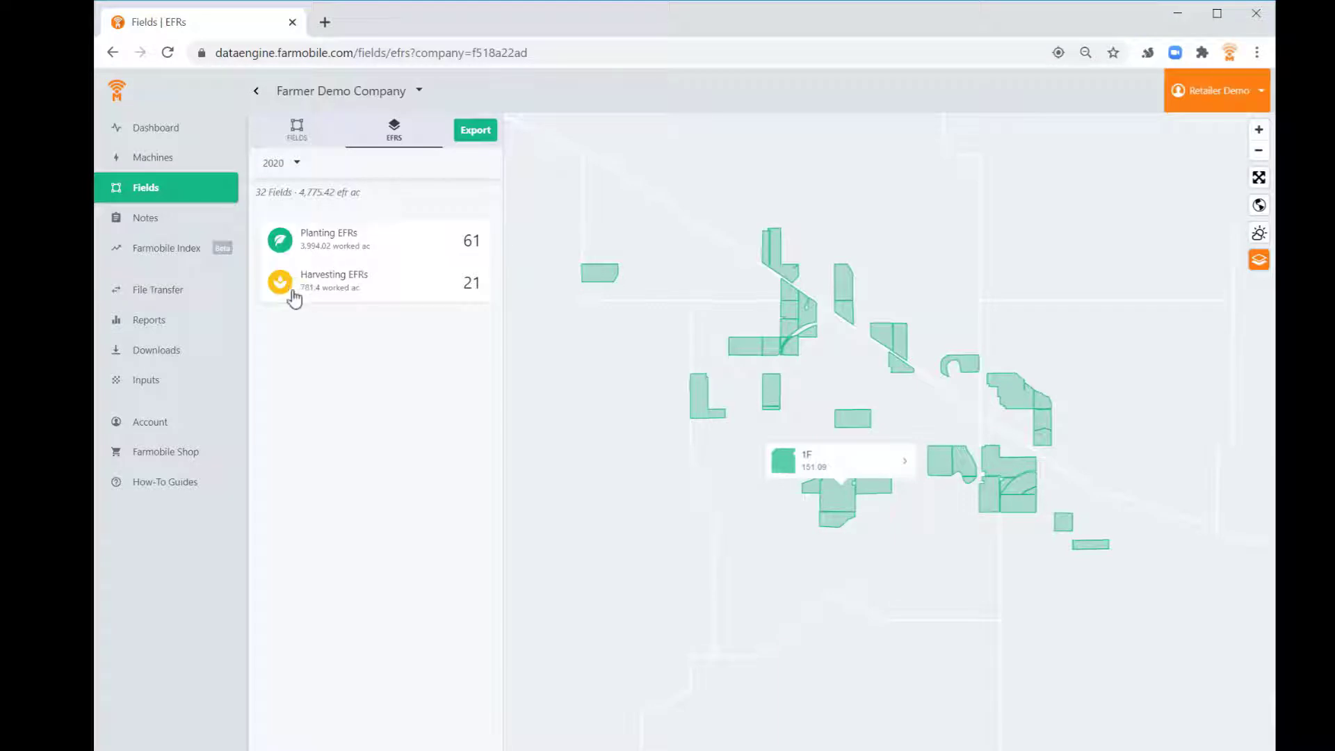
{"action": "left_click", "coordinate": [354, 250]}
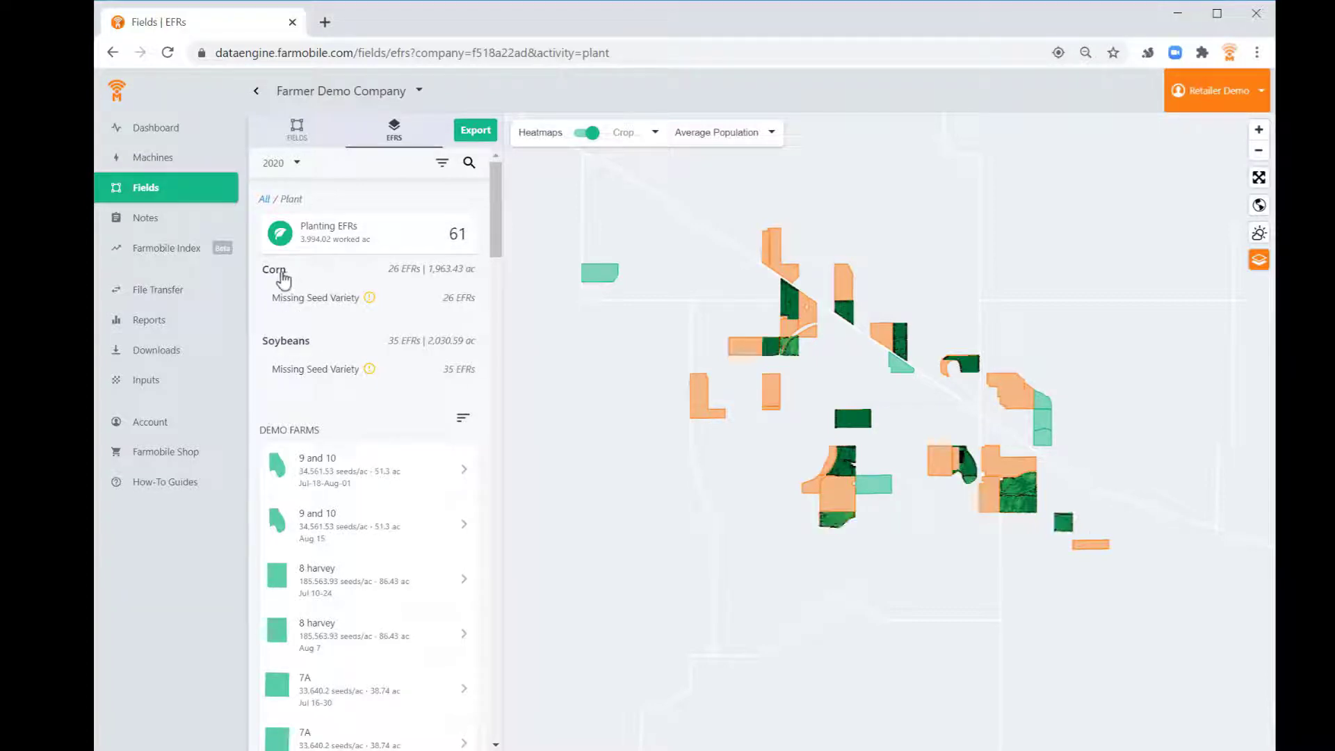
{"action": "left_click", "coordinate": [282, 275]}
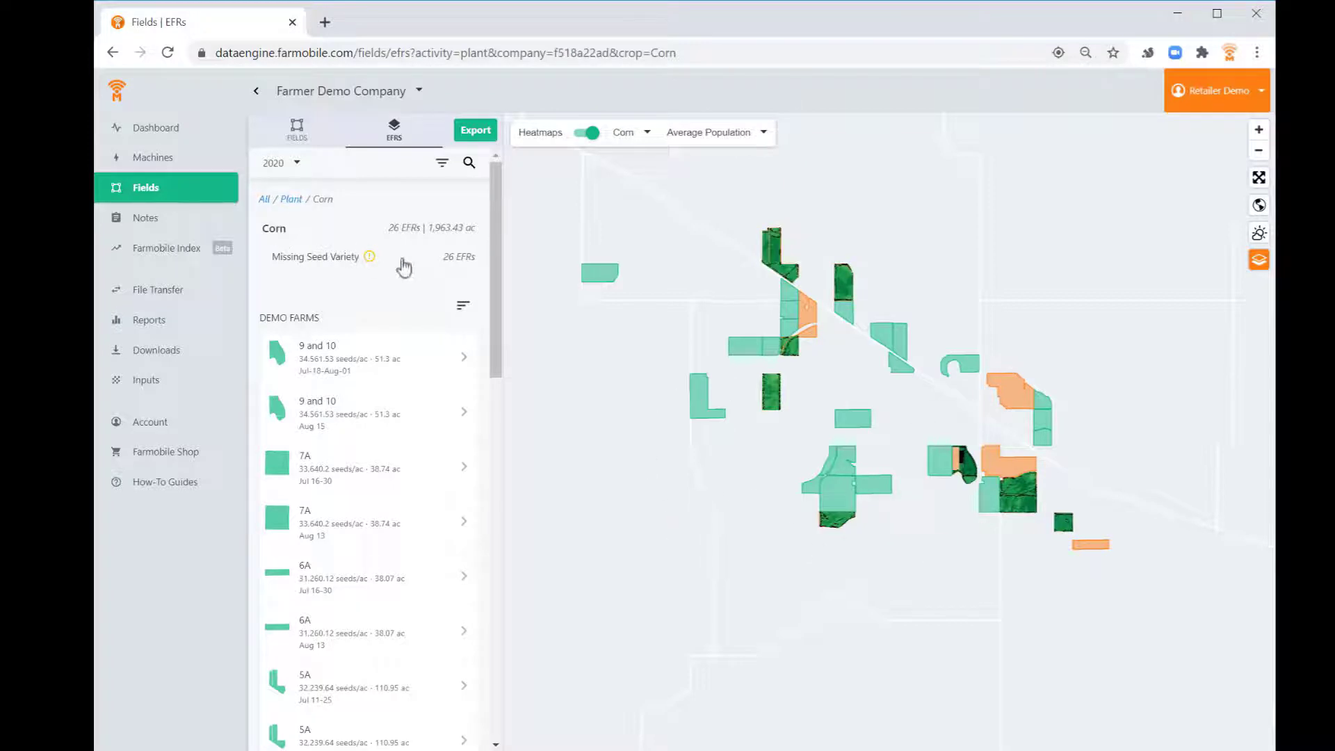
Step: Show only the Soybeans planting EFRs, and return to the planting EFRs for all crops
{"action": "left_click", "coordinate": [292, 203]}
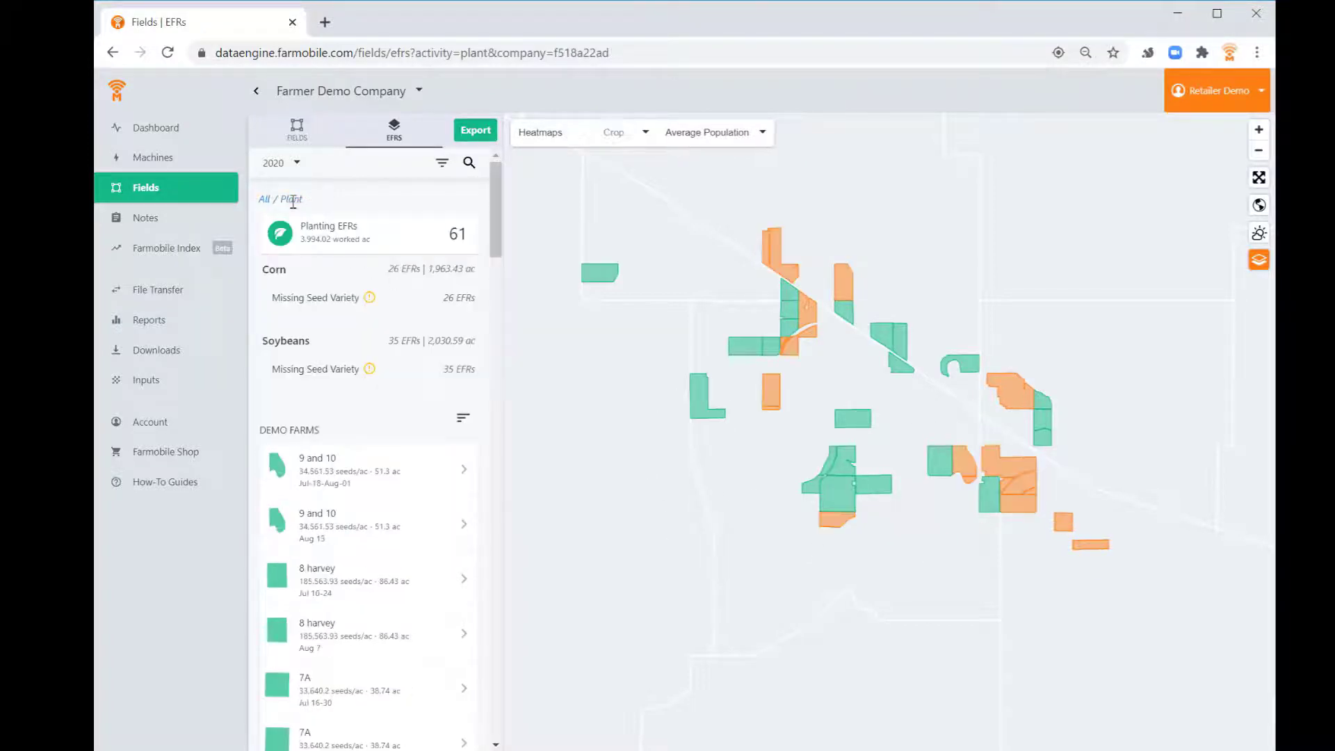
{"action": "left_click", "coordinate": [307, 347]}
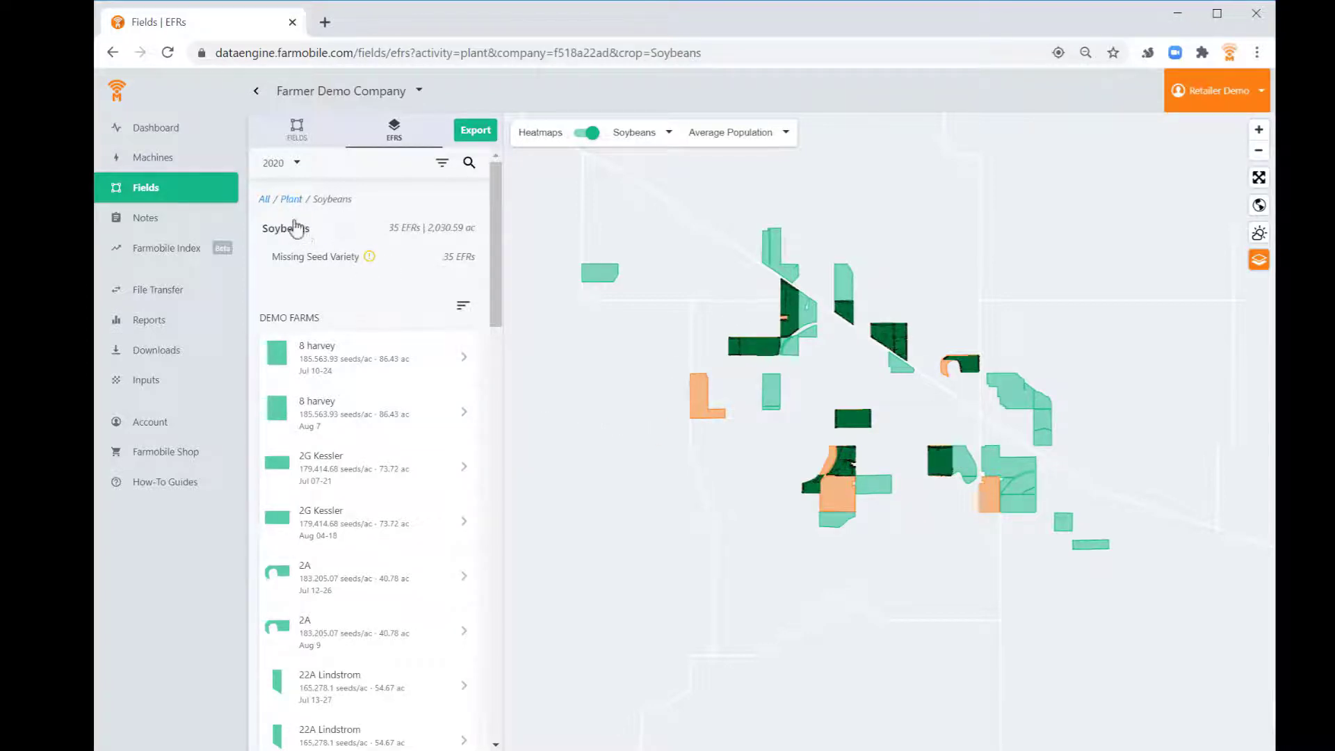
{"action": "left_click", "coordinate": [292, 202]}
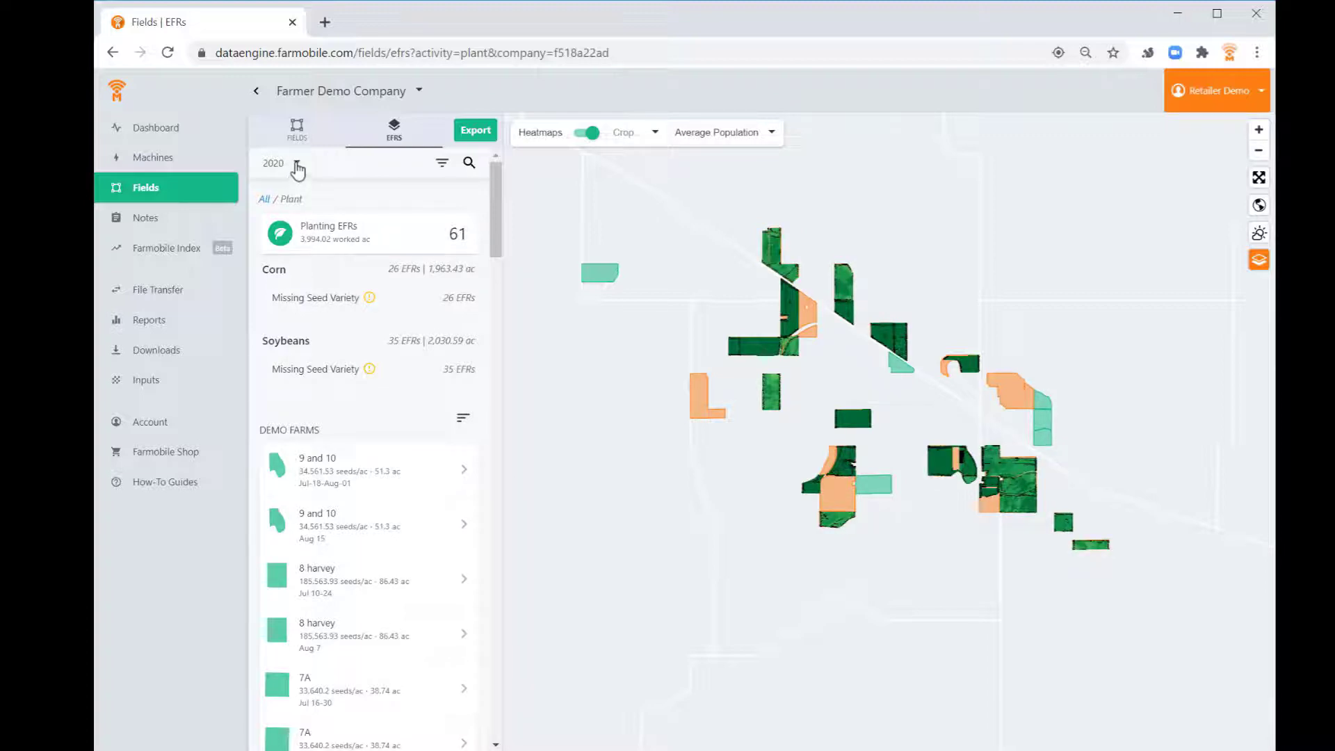
Step: Limit the planting EFRs to the Previous Day and open the record for field 20S
{"action": "left_click", "coordinate": [297, 164]}
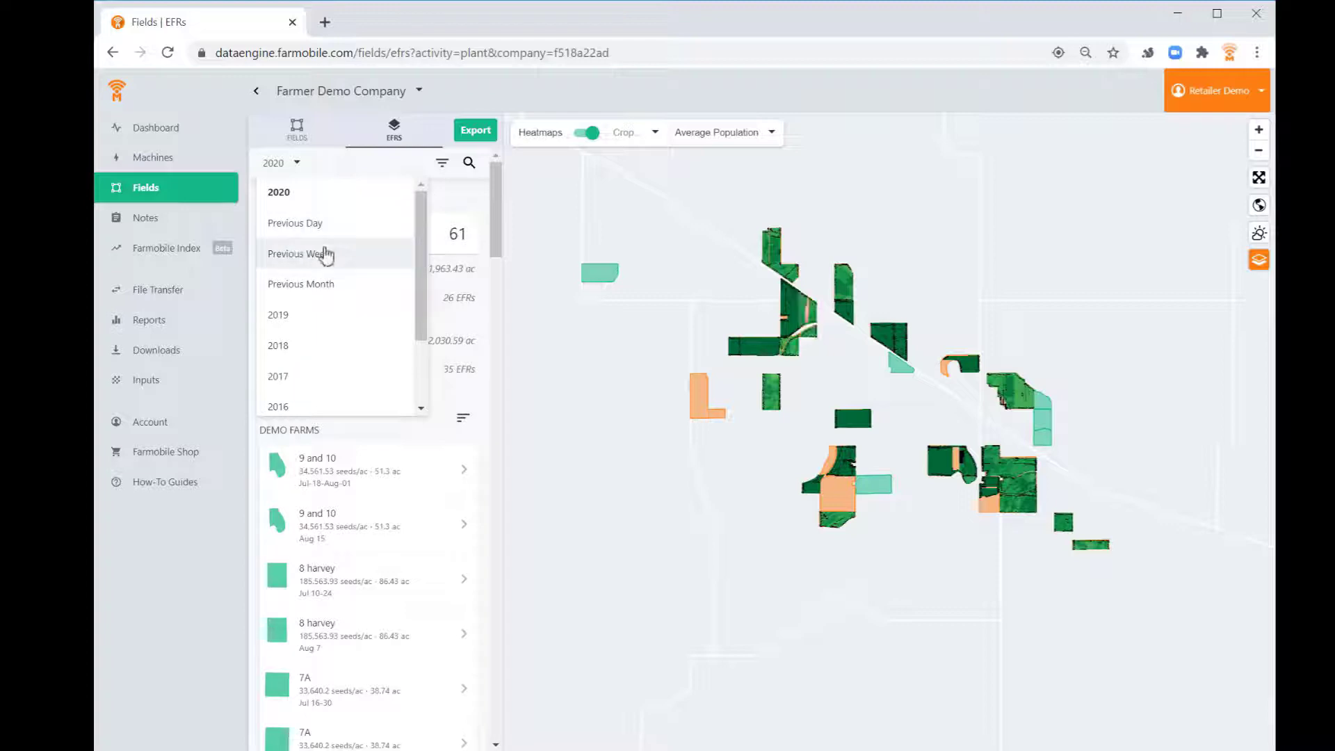
{"action": "left_click", "coordinate": [314, 229]}
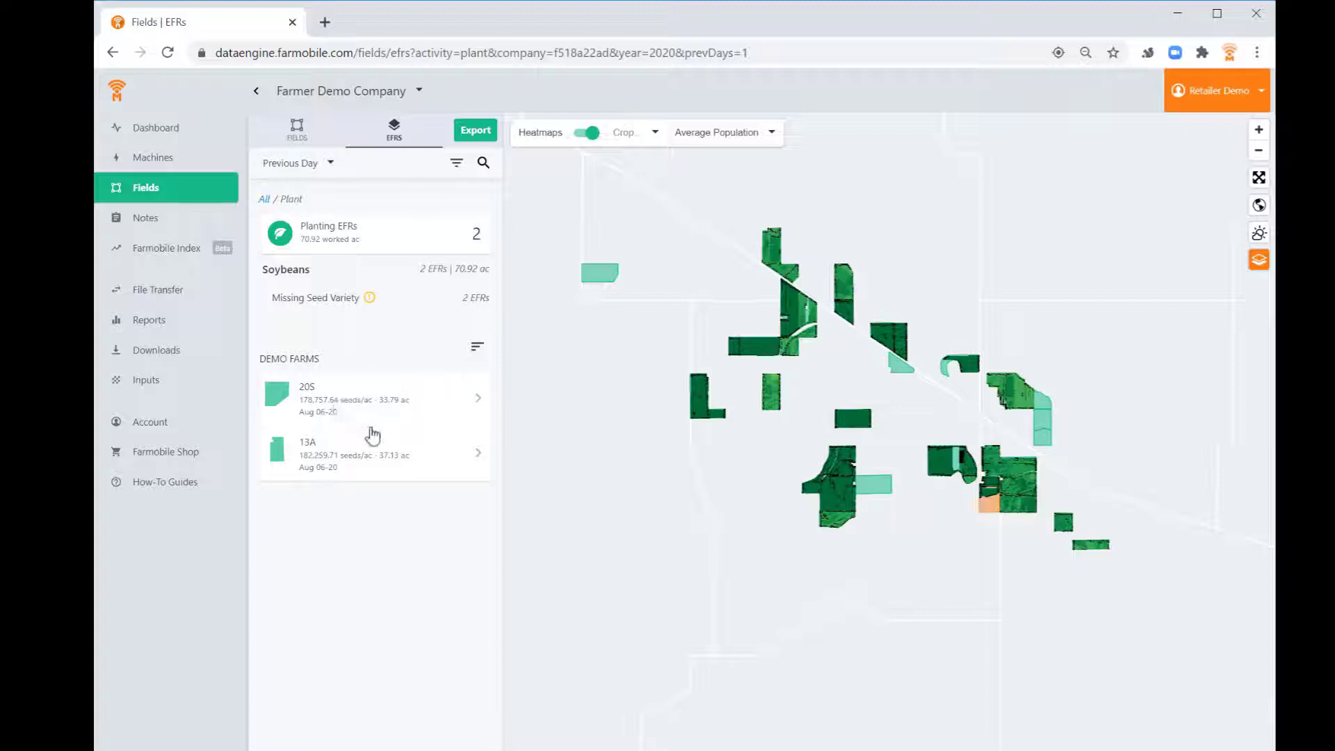
{"action": "left_click", "coordinate": [344, 405]}
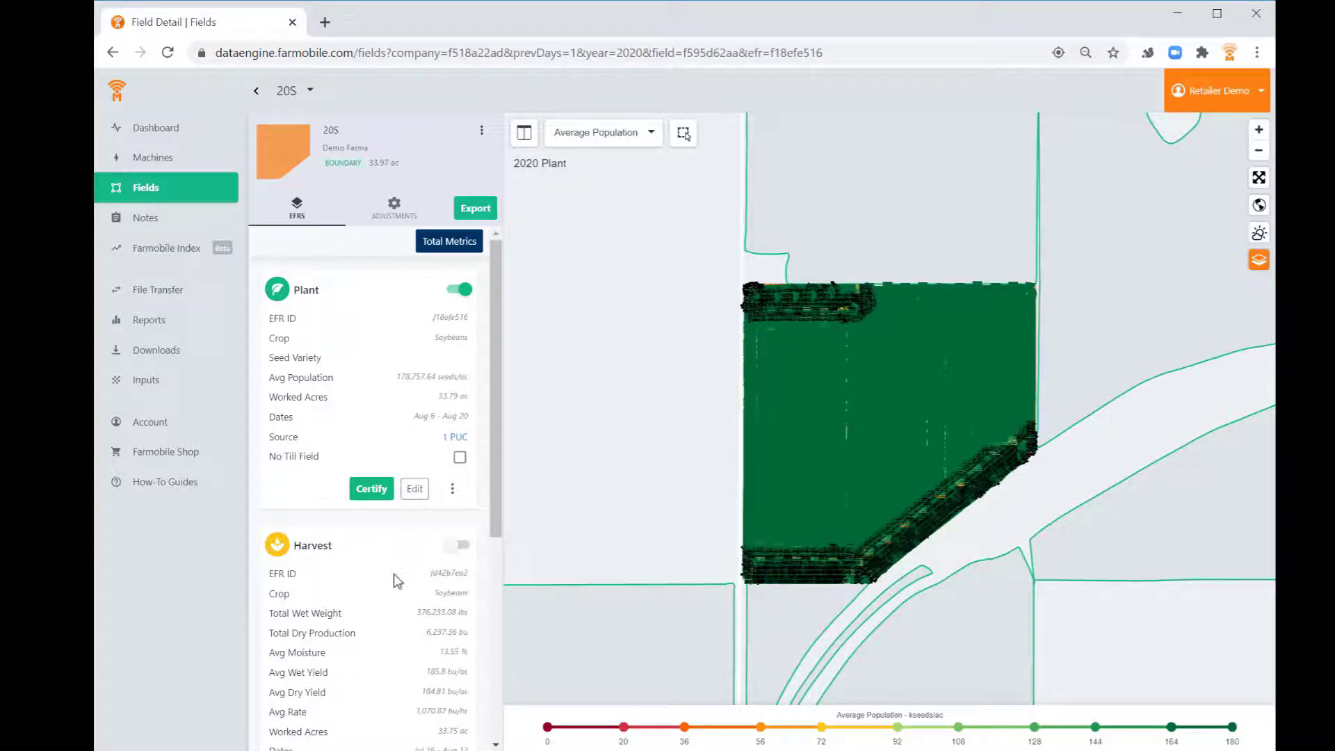
Step: Review field 20S's planting and harvest EFRs, and turn on the Harvest EFR's heatmap on the map
{"action": "scroll", "coordinate": [394, 573], "scroll_direction": "down", "scroll_amount": 2}
{"action": "scroll", "coordinate": [391, 563], "scroll_direction": "down", "scroll_amount": 4}
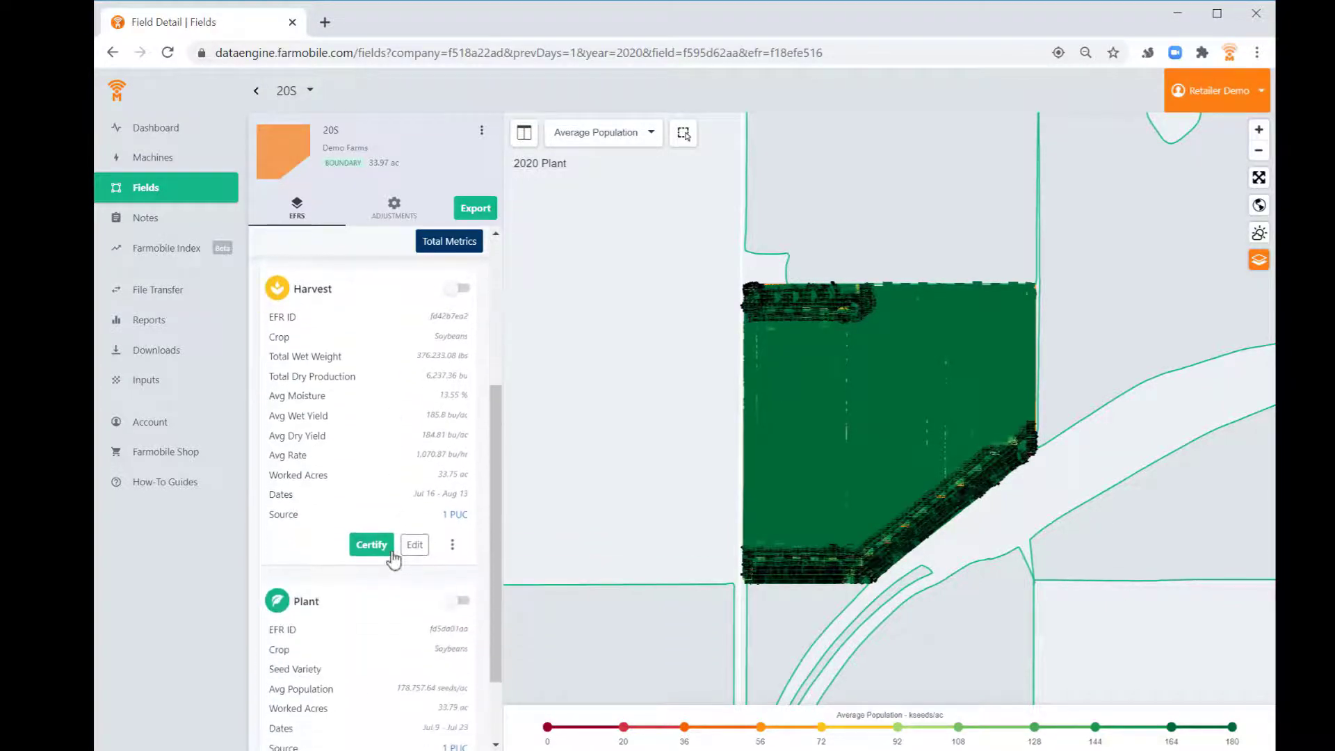
{"action": "scroll", "coordinate": [390, 553], "scroll_direction": "up", "scroll_amount": 2}
{"action": "scroll", "coordinate": [390, 549], "scroll_direction": "up", "scroll_amount": 2}
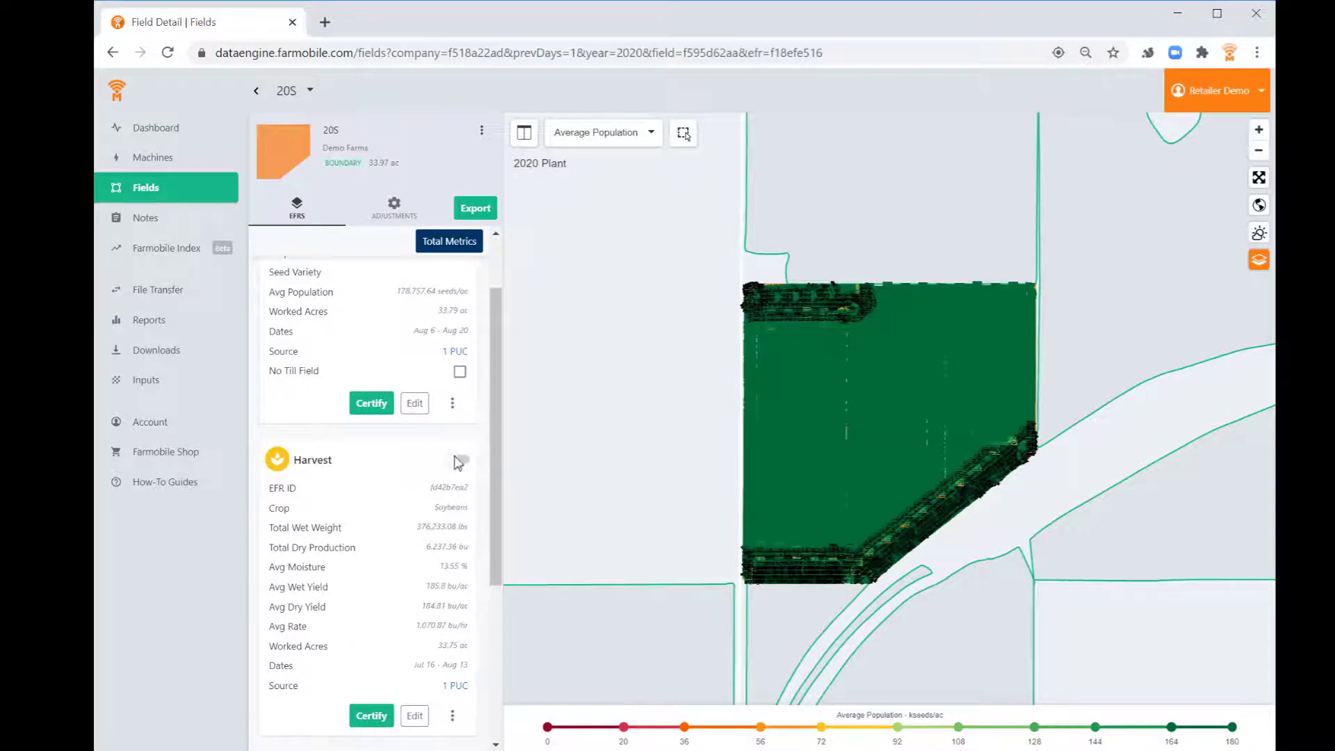
{"action": "left_click", "coordinate": [459, 461]}
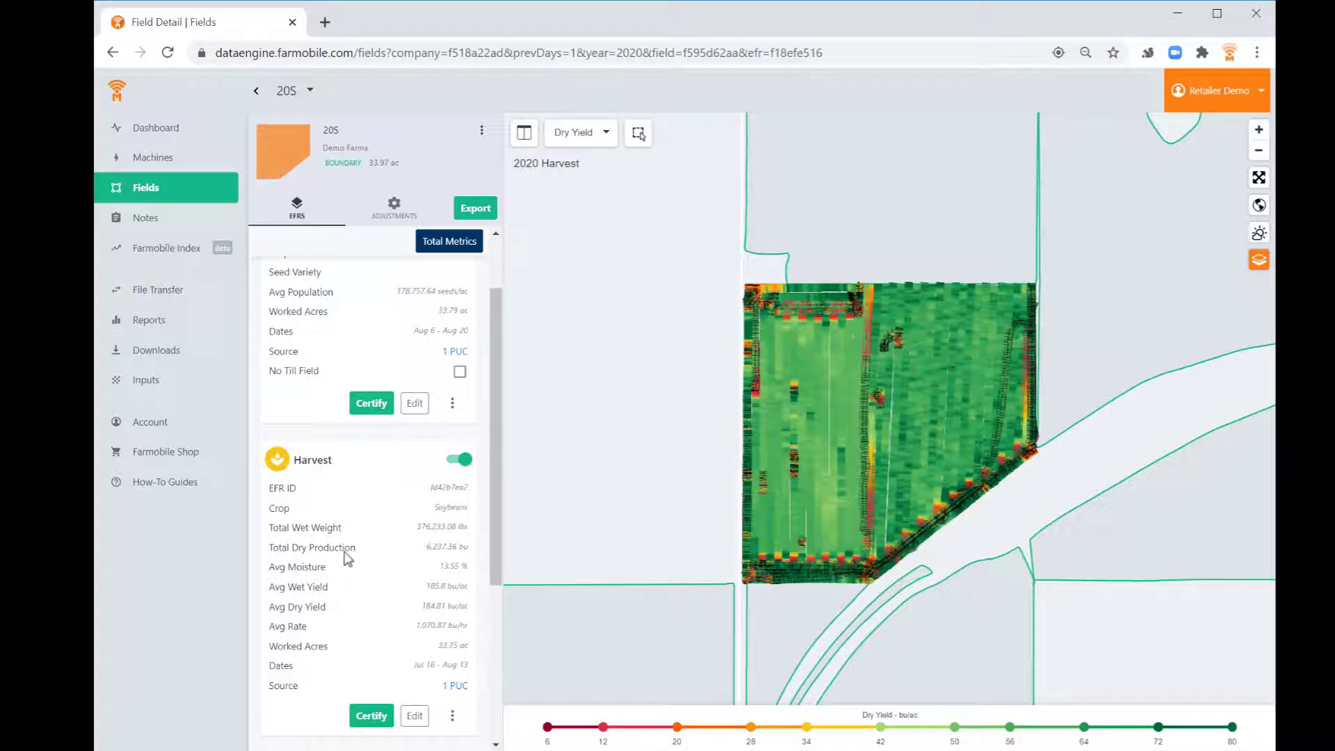
{"action": "scroll", "coordinate": [418, 435], "scroll_direction": "up", "scroll_amount": 2}
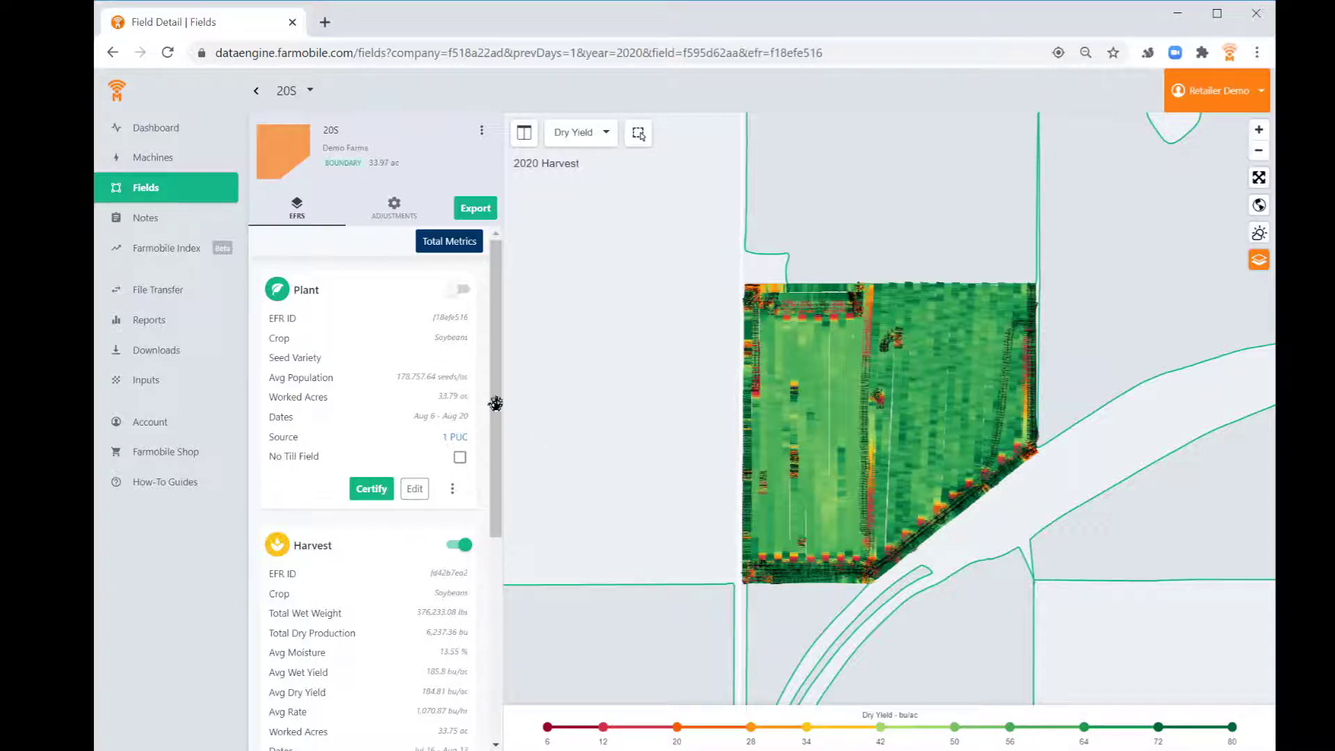
Step: Open the crop type, brand and seed variety settings of field 20S's Plant EFR, and close them without changes
{"action": "mouse_move", "coordinate": [494, 372]}
{"action": "left_mouse_down"}
{"action": "mouse_move", "coordinate": [494, 385]}
{"action": "mouse_move", "coordinate": [494, 373]}
{"action": "left_mouse_up"}
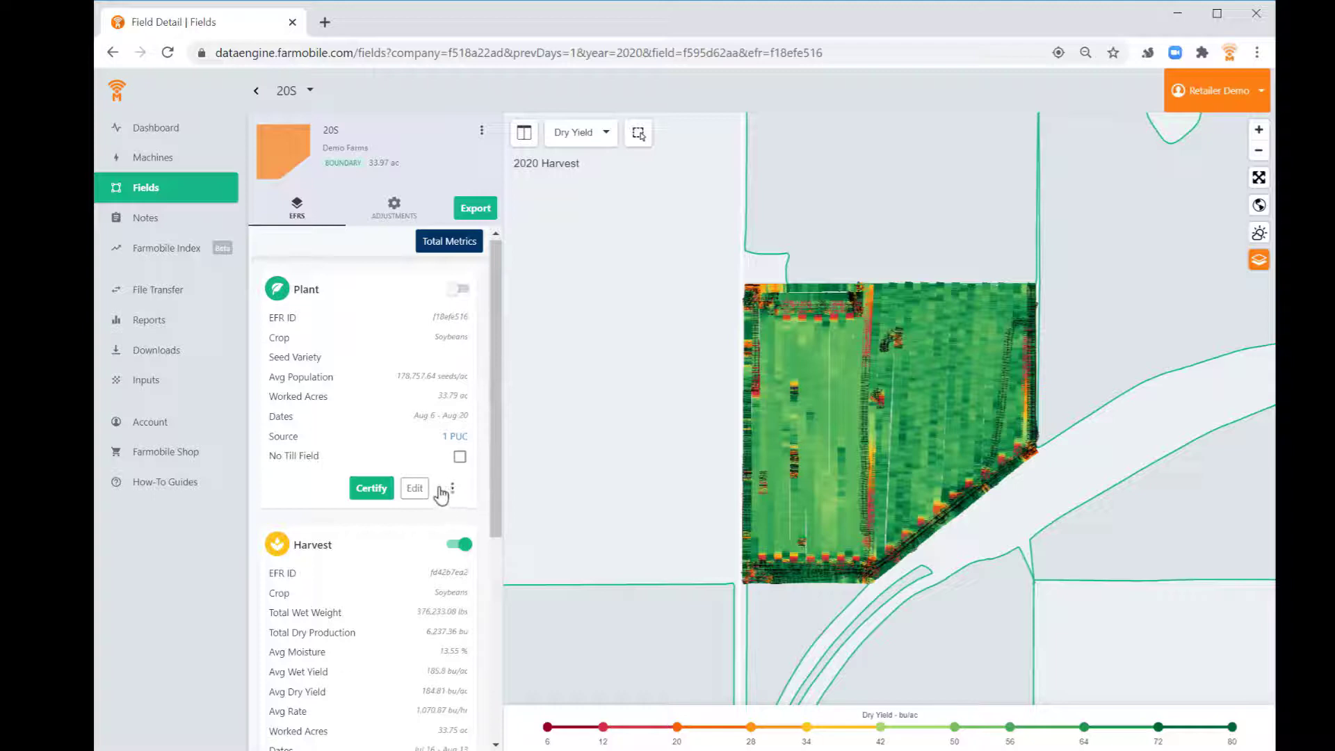
{"action": "left_click", "coordinate": [415, 489]}
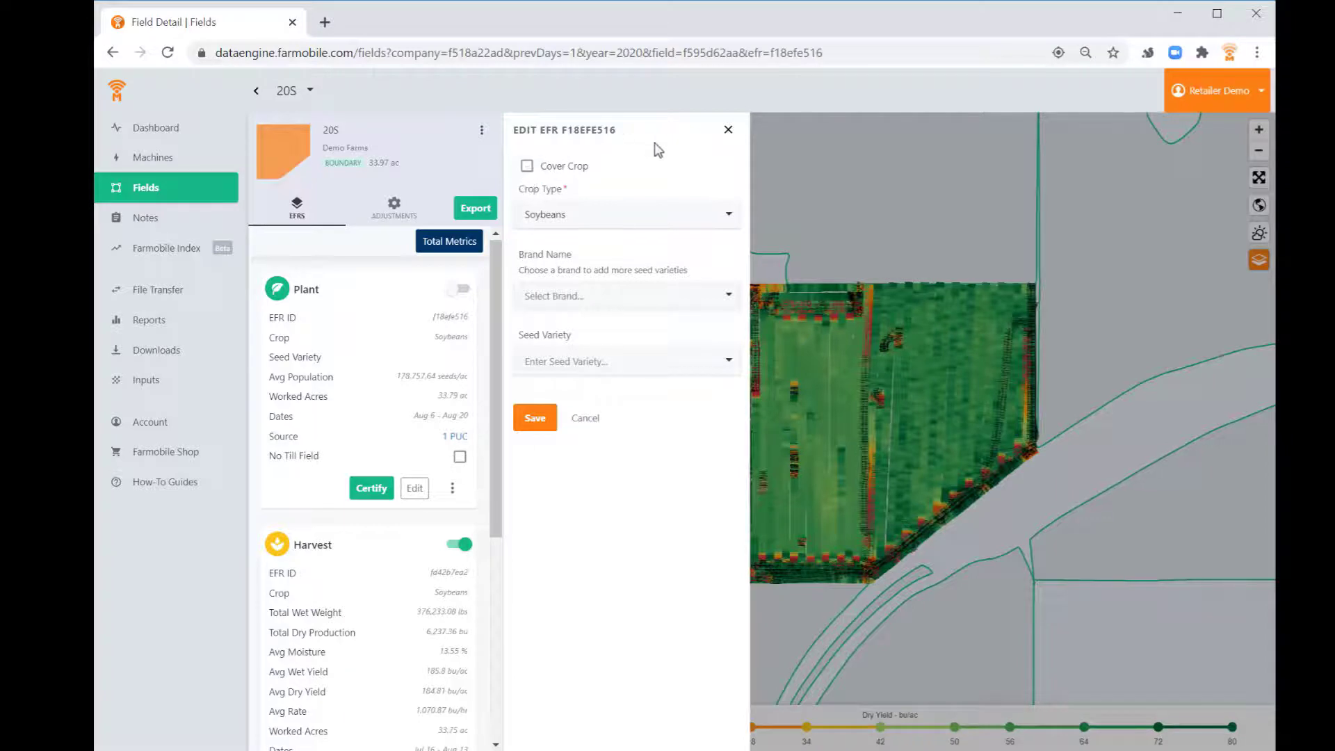
{"action": "left_click", "coordinate": [586, 419]}
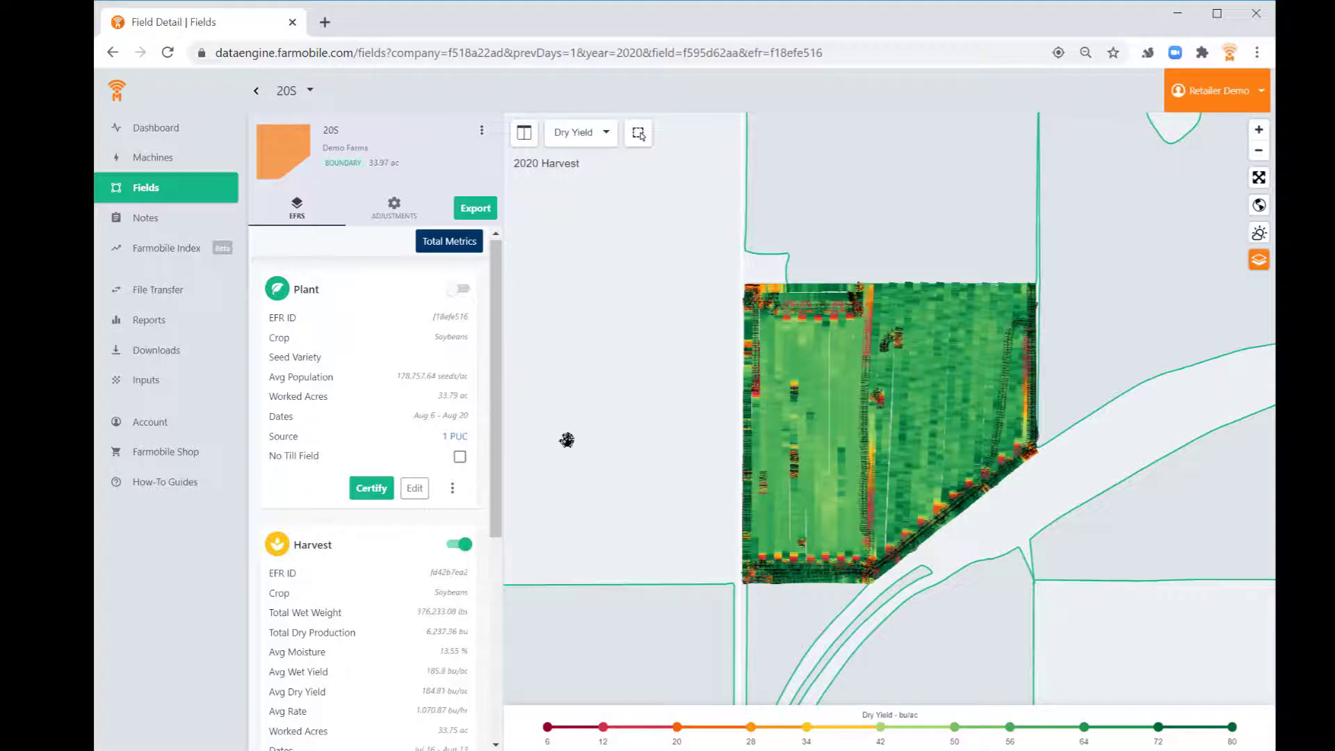
Step: View the machine metrics of field 20S's Plant EFR and of its Harvest EFR, and close the metrics
{"action": "left_click", "coordinate": [452, 490]}
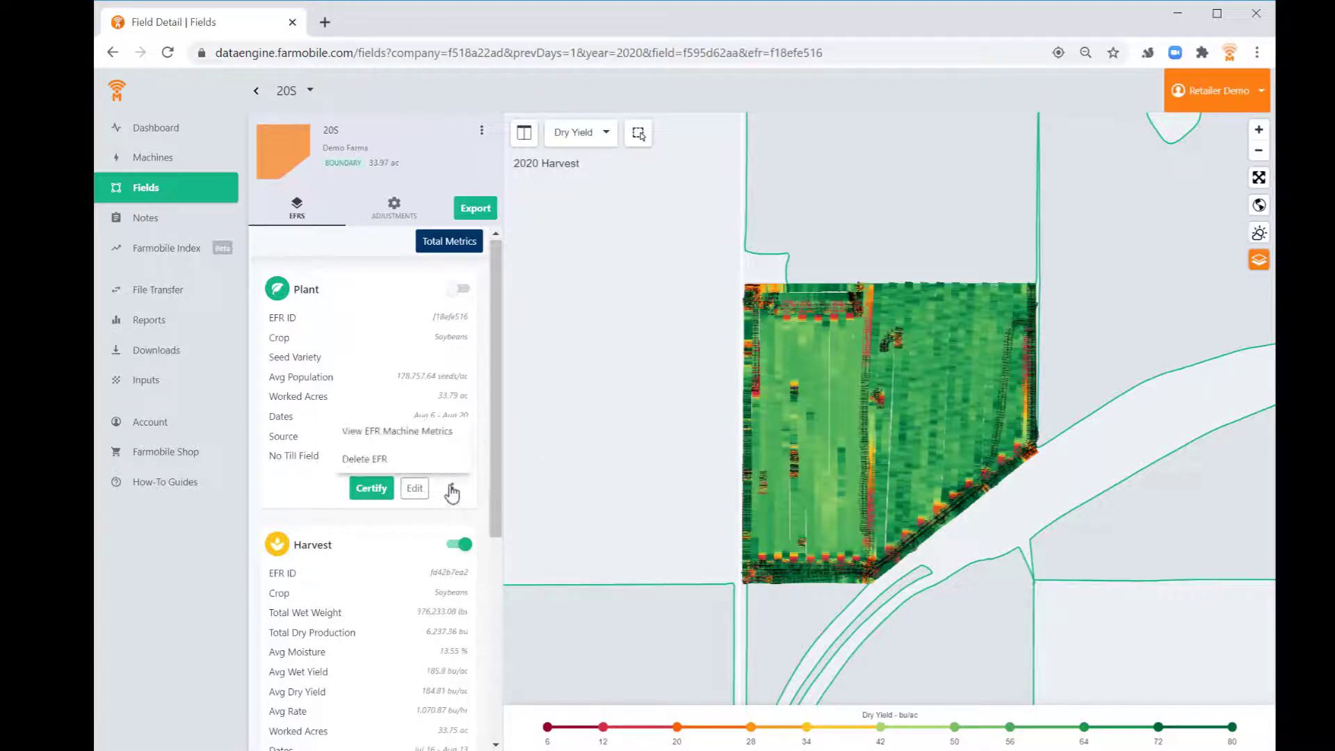
{"action": "left_click", "coordinate": [396, 438]}
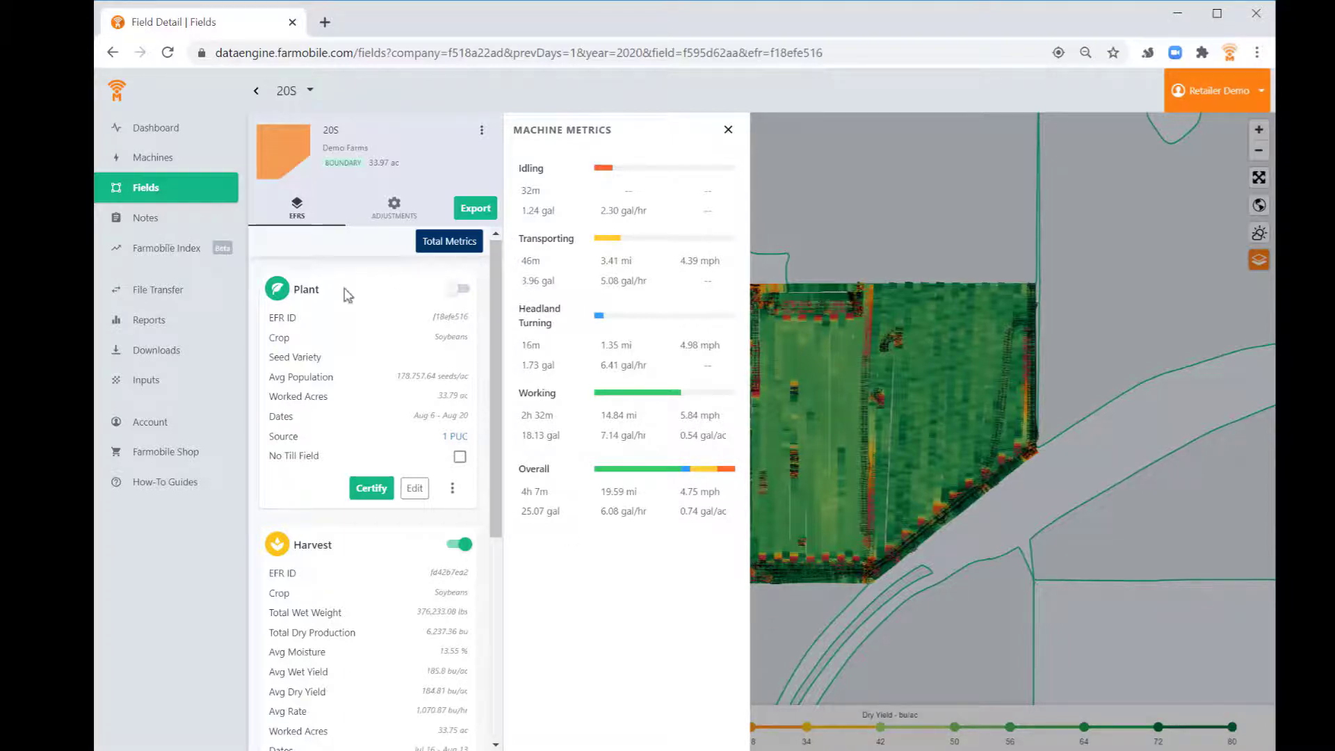
{"action": "left_click_drag", "start_coordinate": [494, 479], "coordinate": [493, 523]}
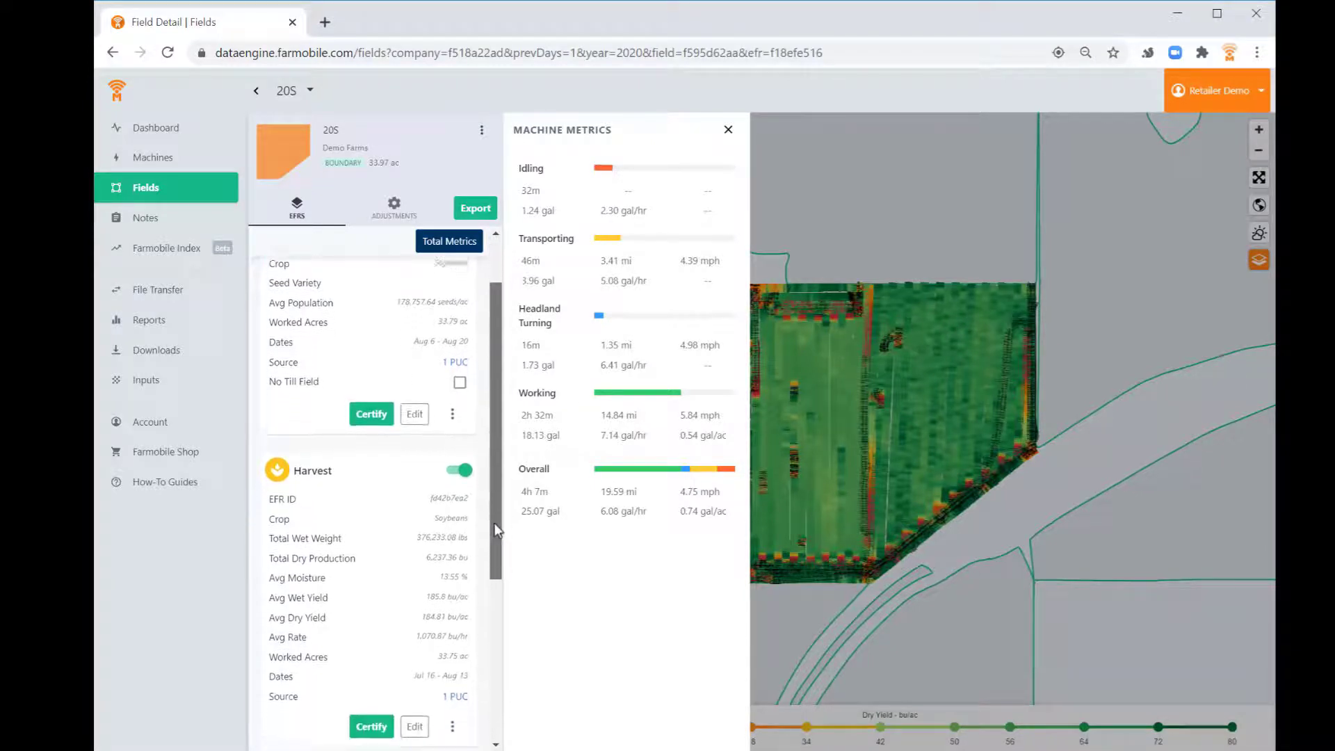
{"action": "left_click", "coordinate": [452, 723]}
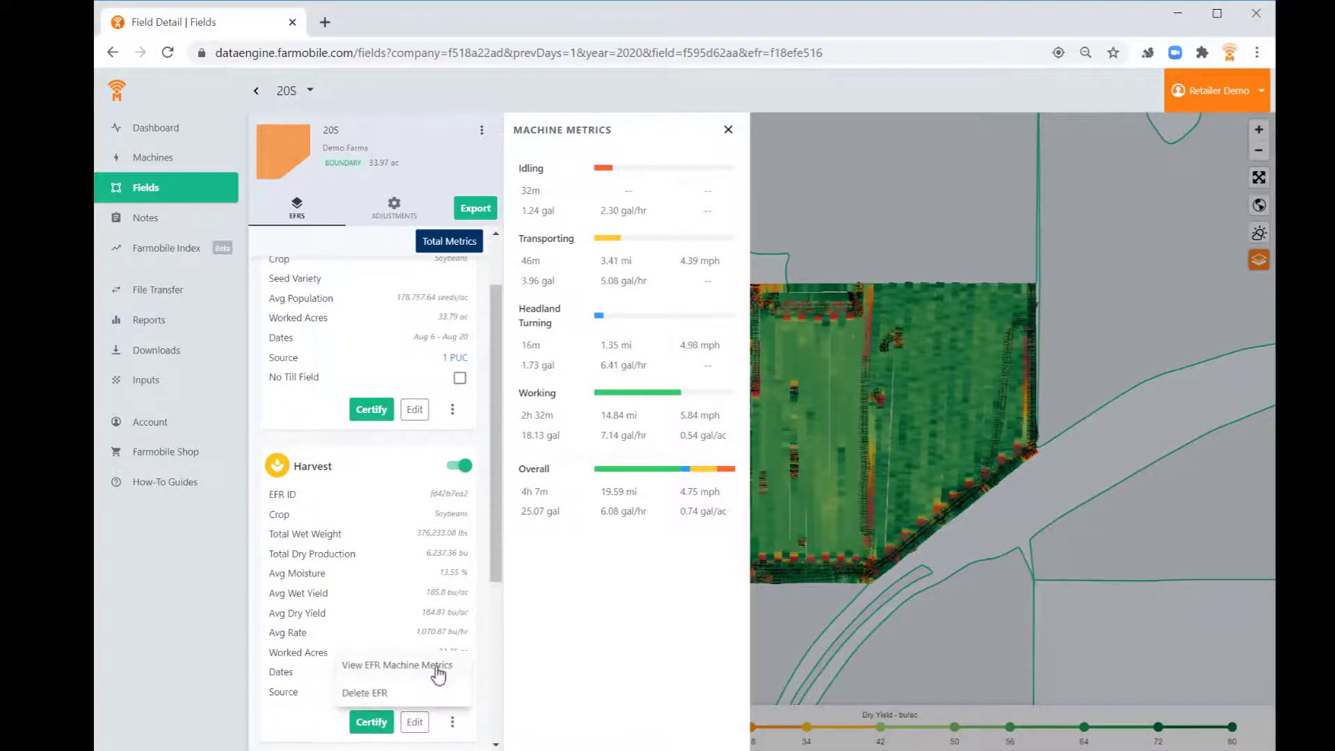
{"action": "left_click", "coordinate": [438, 669]}
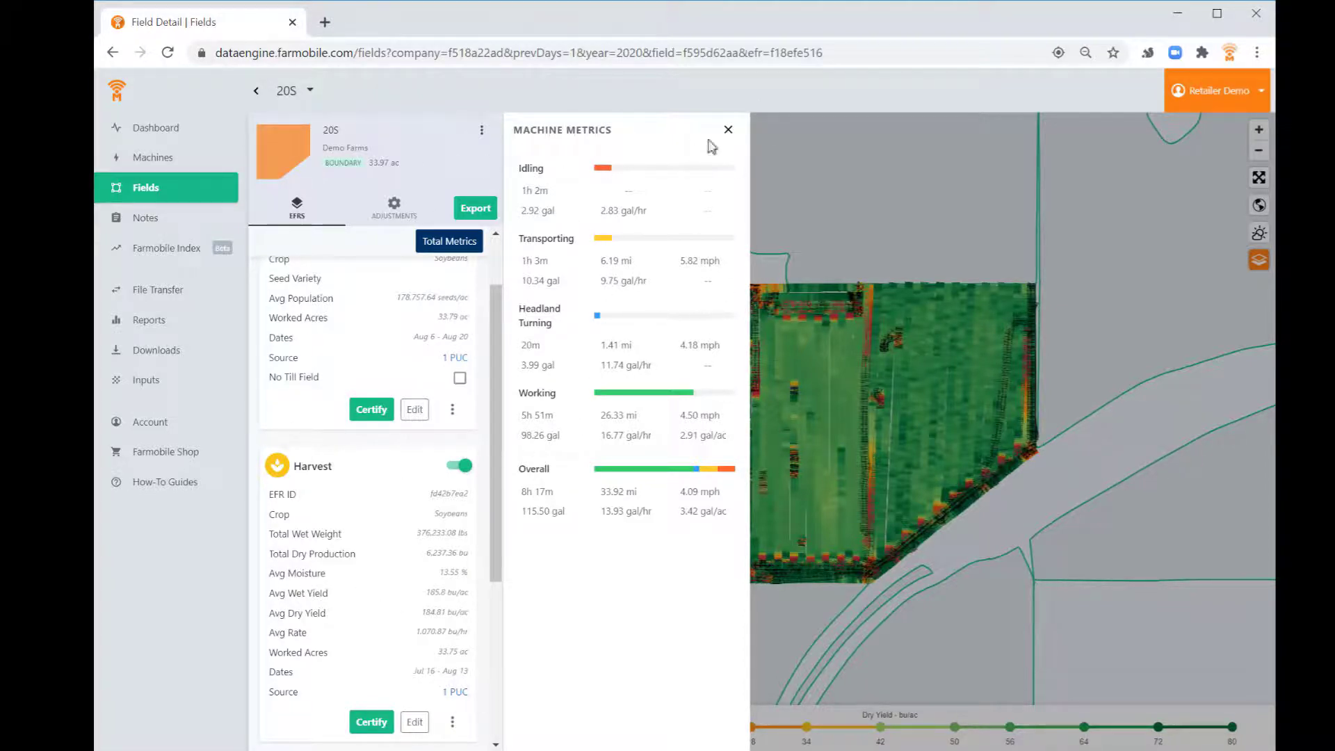
{"action": "left_click", "coordinate": [728, 130]}
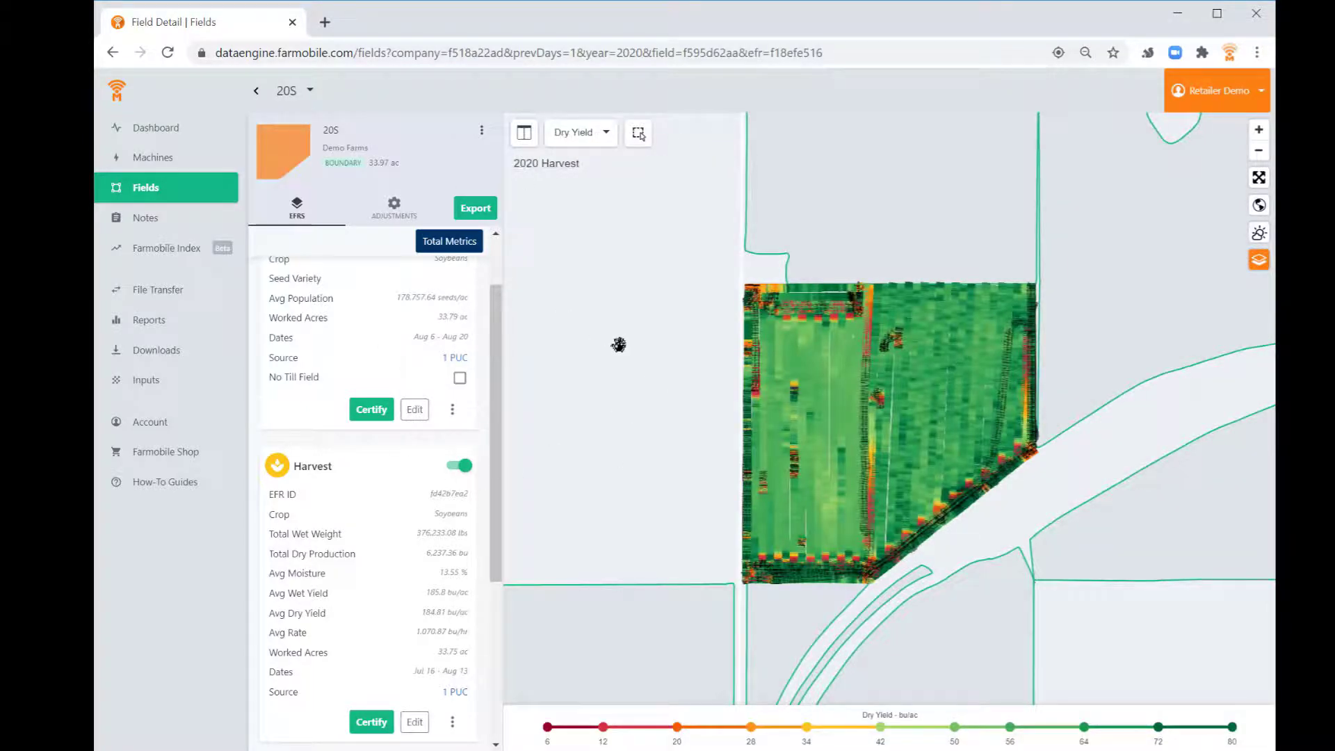
Step: Show the Plant EFR's Average Population heatmap side by side with the harvest Dry Yield heatmap, and raise its green legend breakpoints
{"action": "left_click_drag", "start_coordinate": [496, 374], "coordinate": [497, 308]}
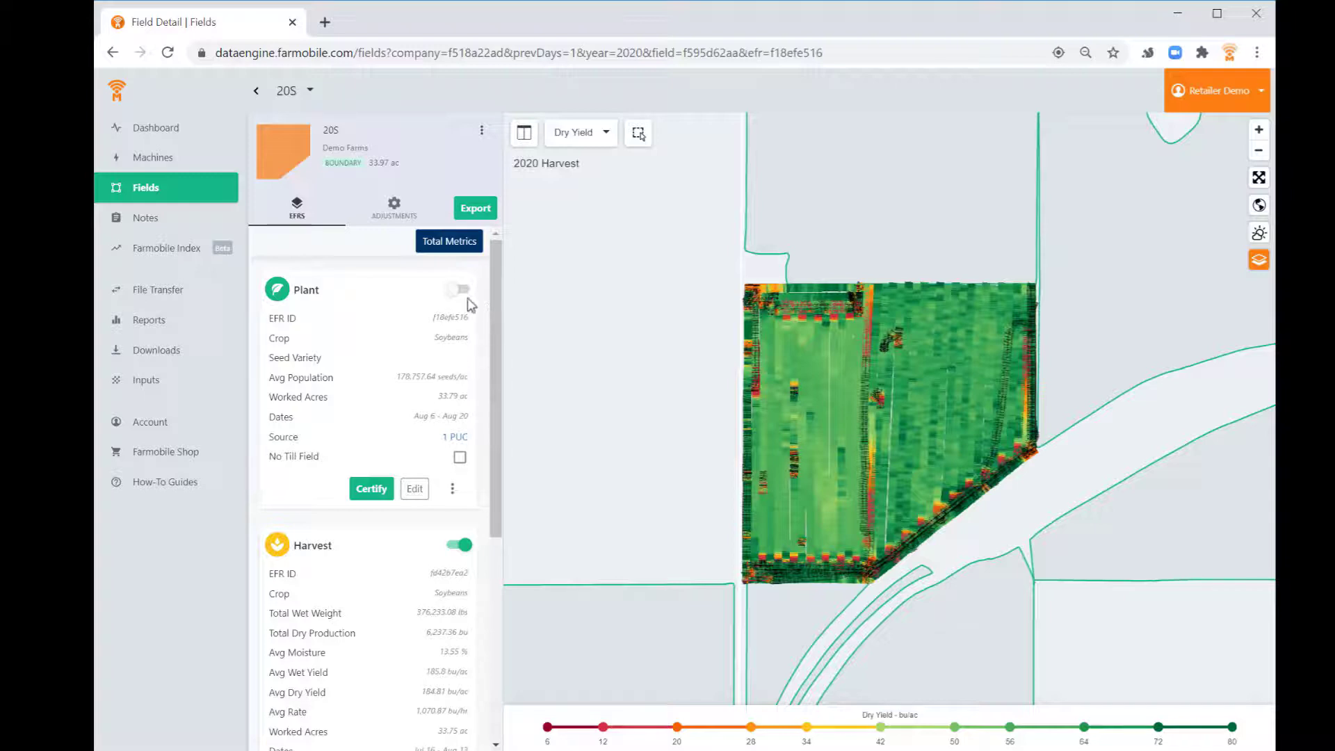
{"action": "left_click", "coordinate": [525, 142]}
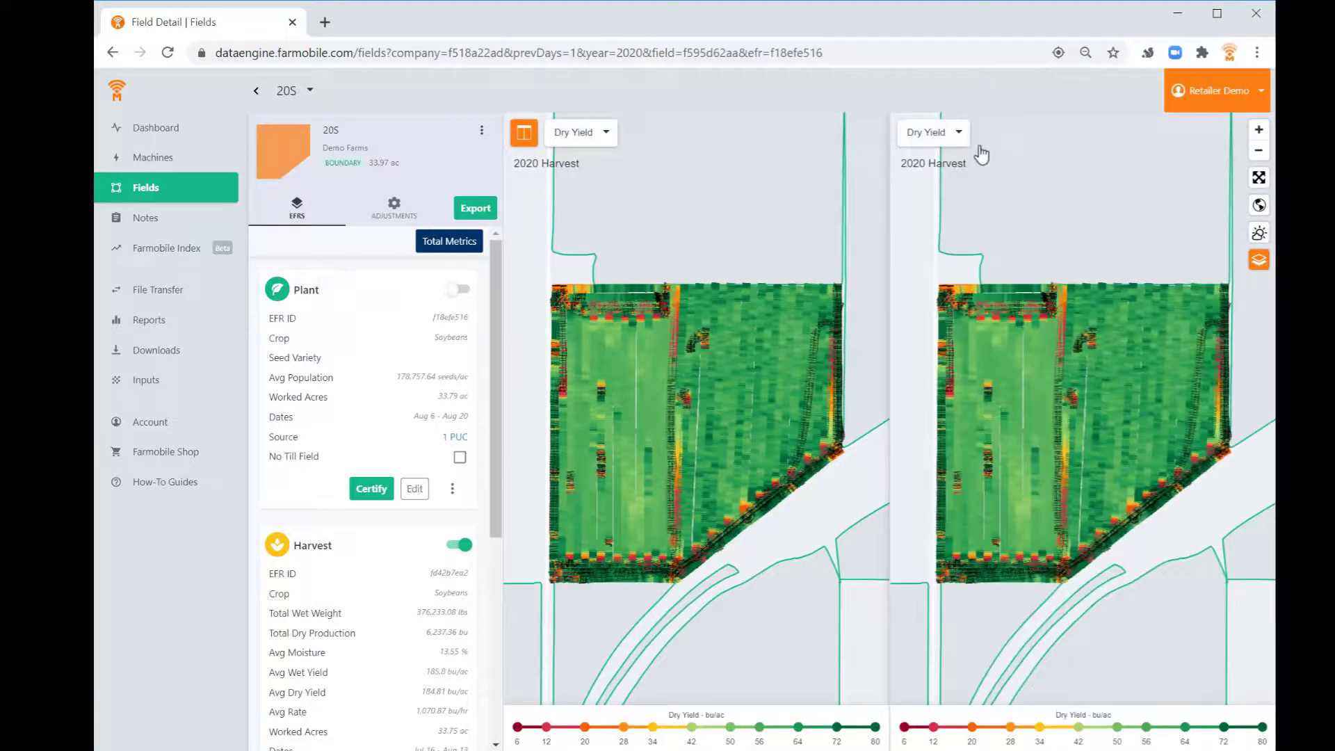
{"action": "left_click", "coordinate": [458, 290]}
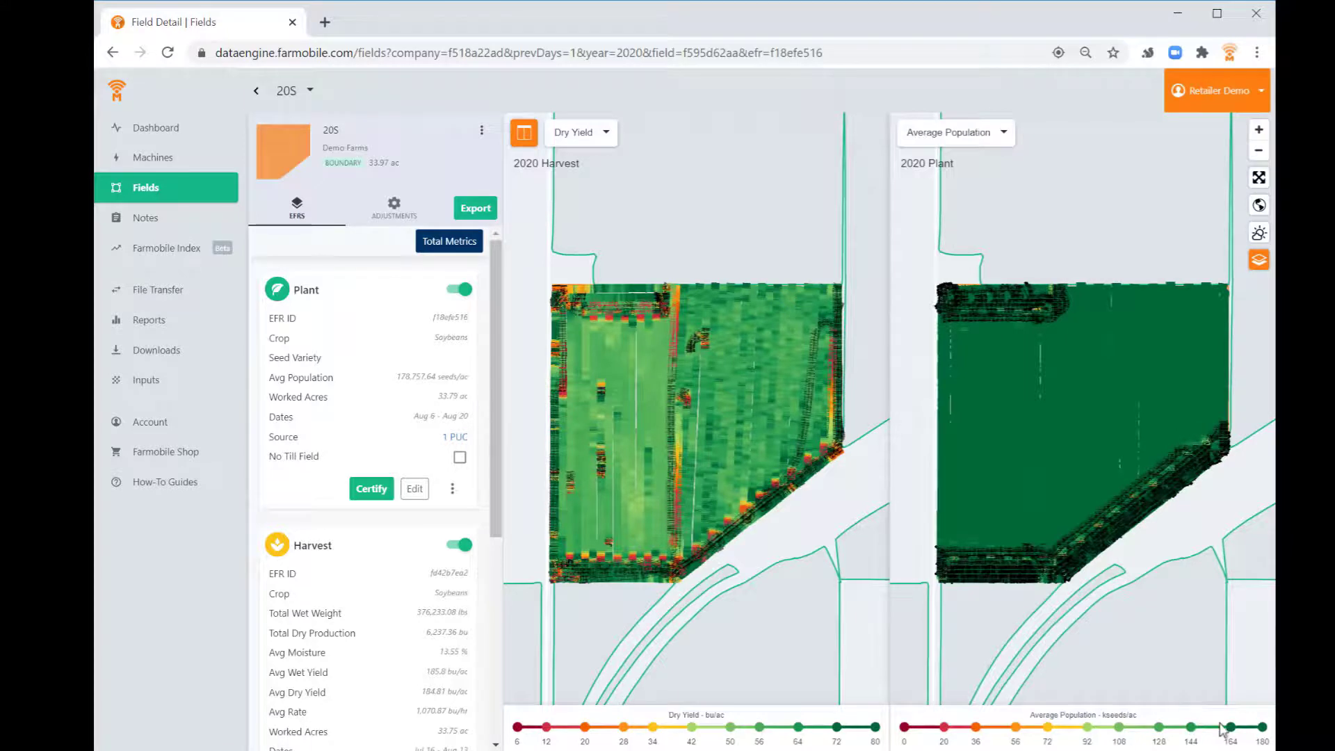
{"action": "left_click_drag", "start_coordinate": [1159, 726], "coordinate": [1230, 726]}
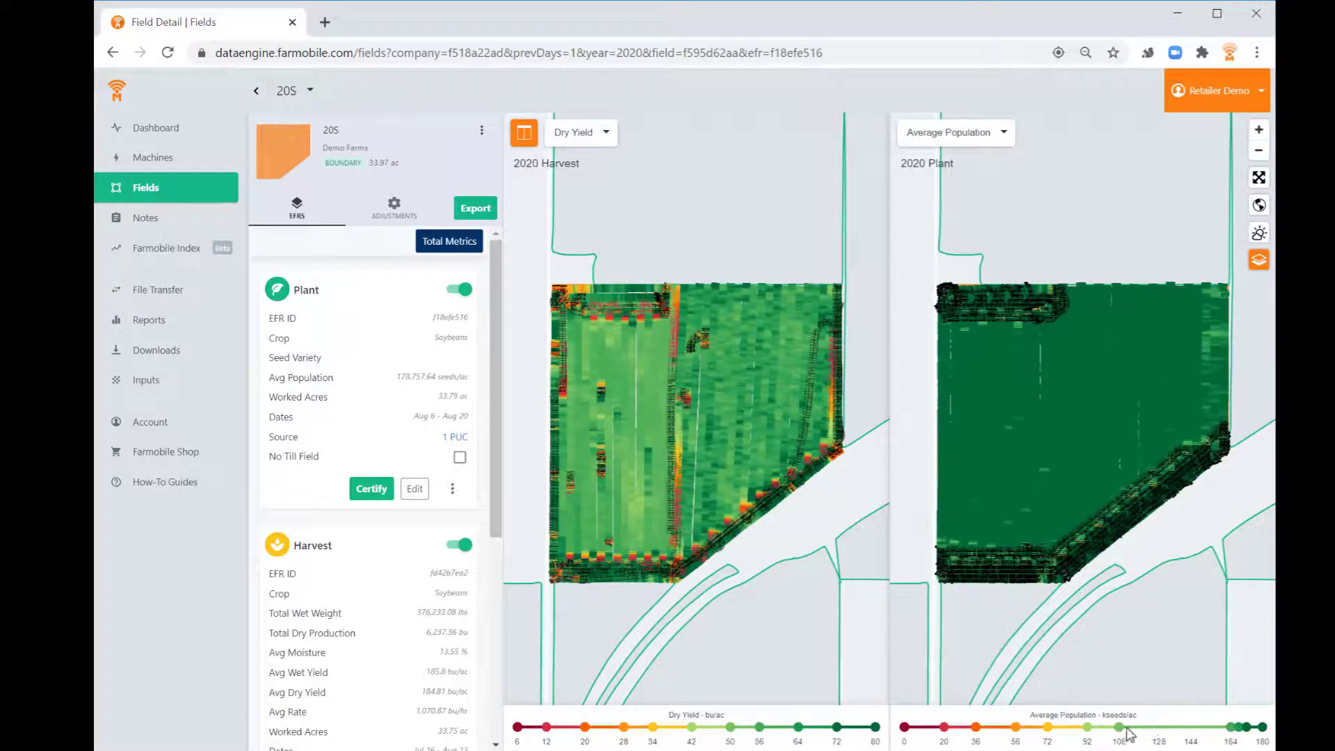
{"action": "left_click_drag", "start_coordinate": [1119, 727], "coordinate": [1208, 727]}
{"action": "mouse_move", "coordinate": [611, 548]}
Step: Open the live machines and switch the company from Farmer Demo Company to Retailer Demo Company
{"action": "left_click", "coordinate": [155, 160]}
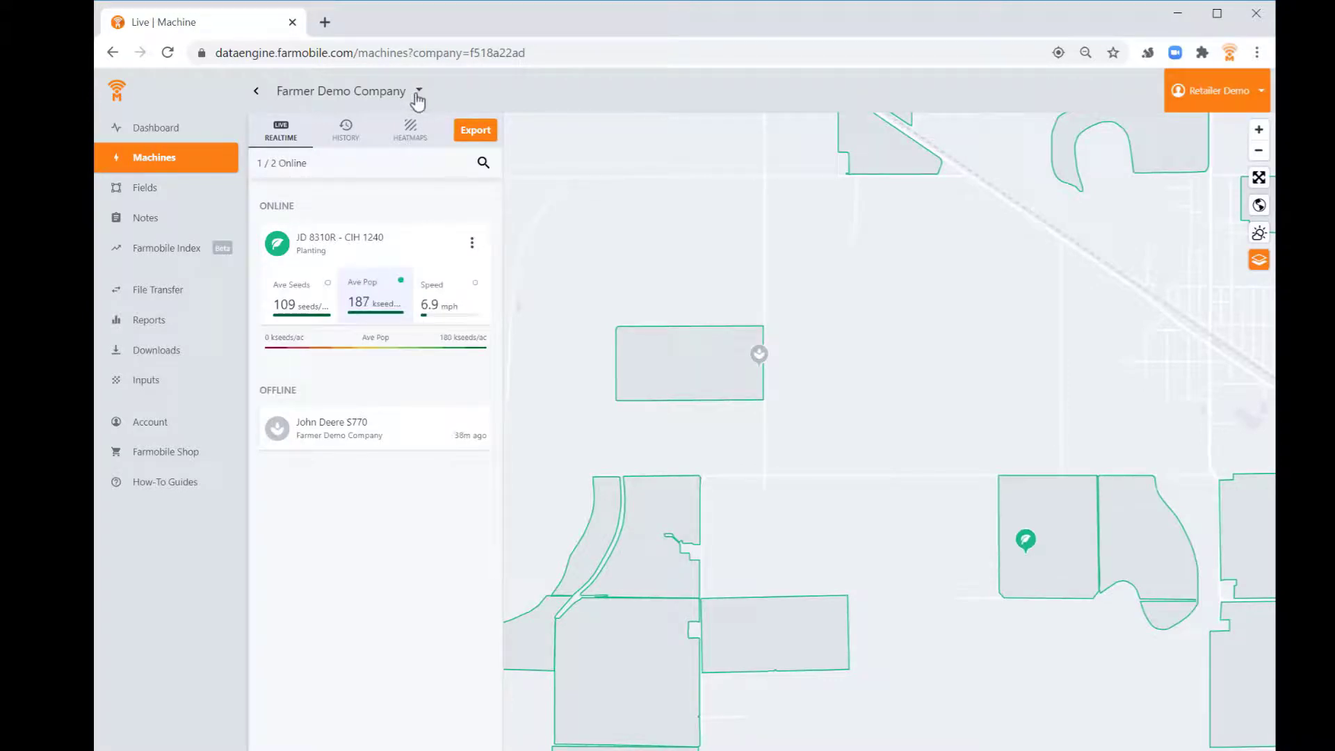
{"action": "left_click", "coordinate": [418, 93]}
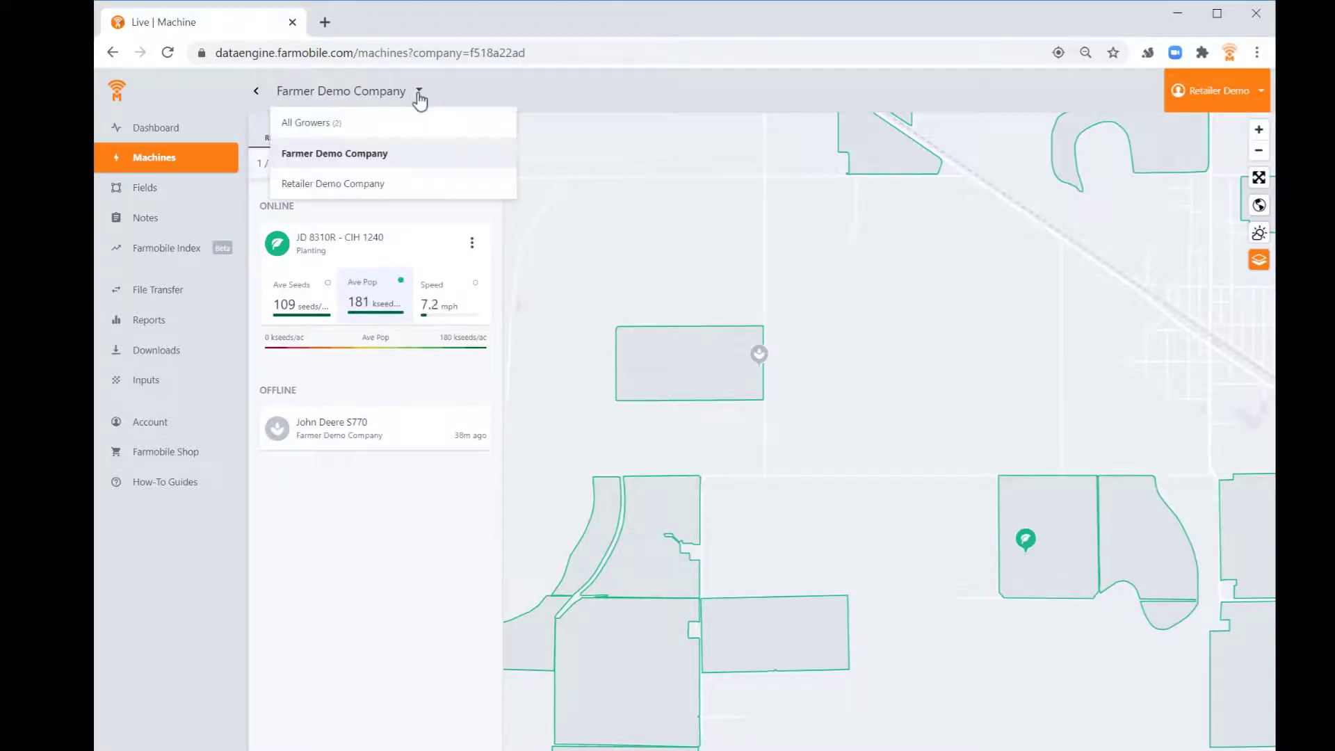
{"action": "left_click", "coordinate": [357, 185]}
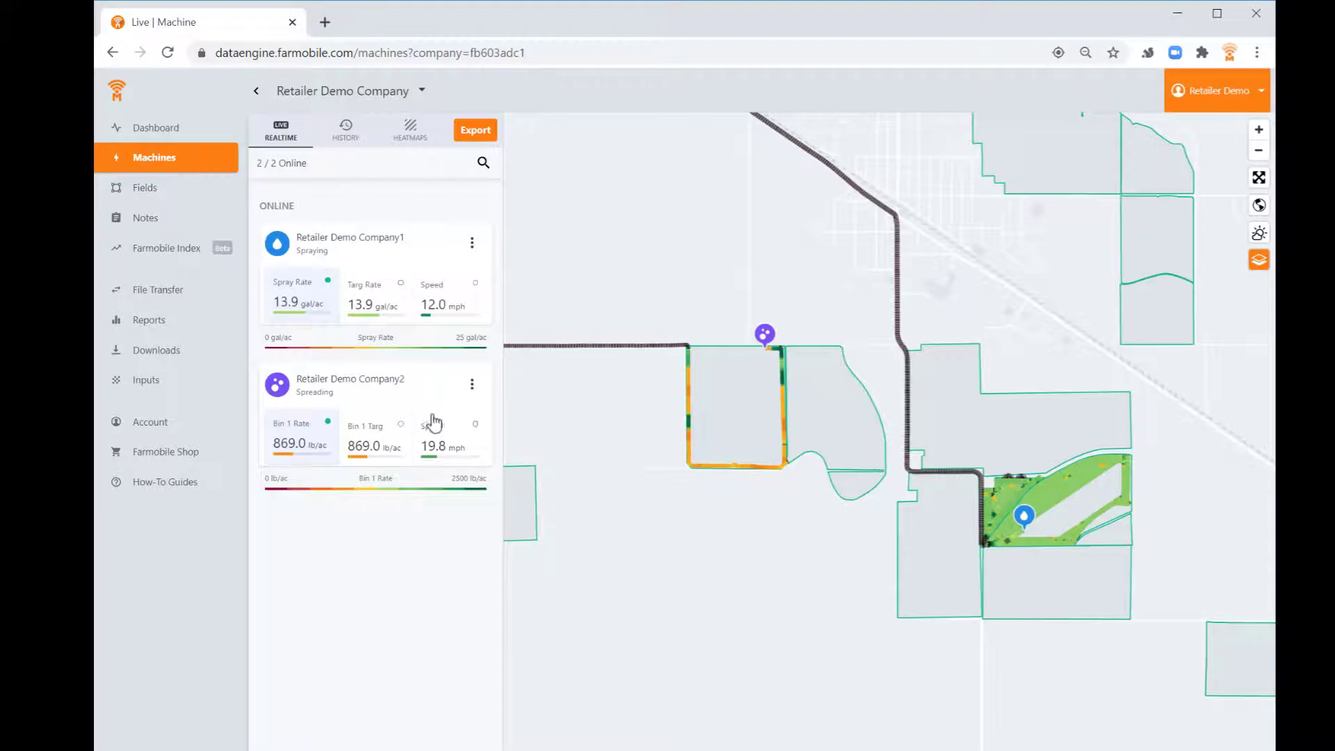
Step: Open the live data of the spraying machine Retailer Demo Company1, and map its Target Rate followed by its Engine Torque
{"action": "left_click", "coordinate": [429, 248]}
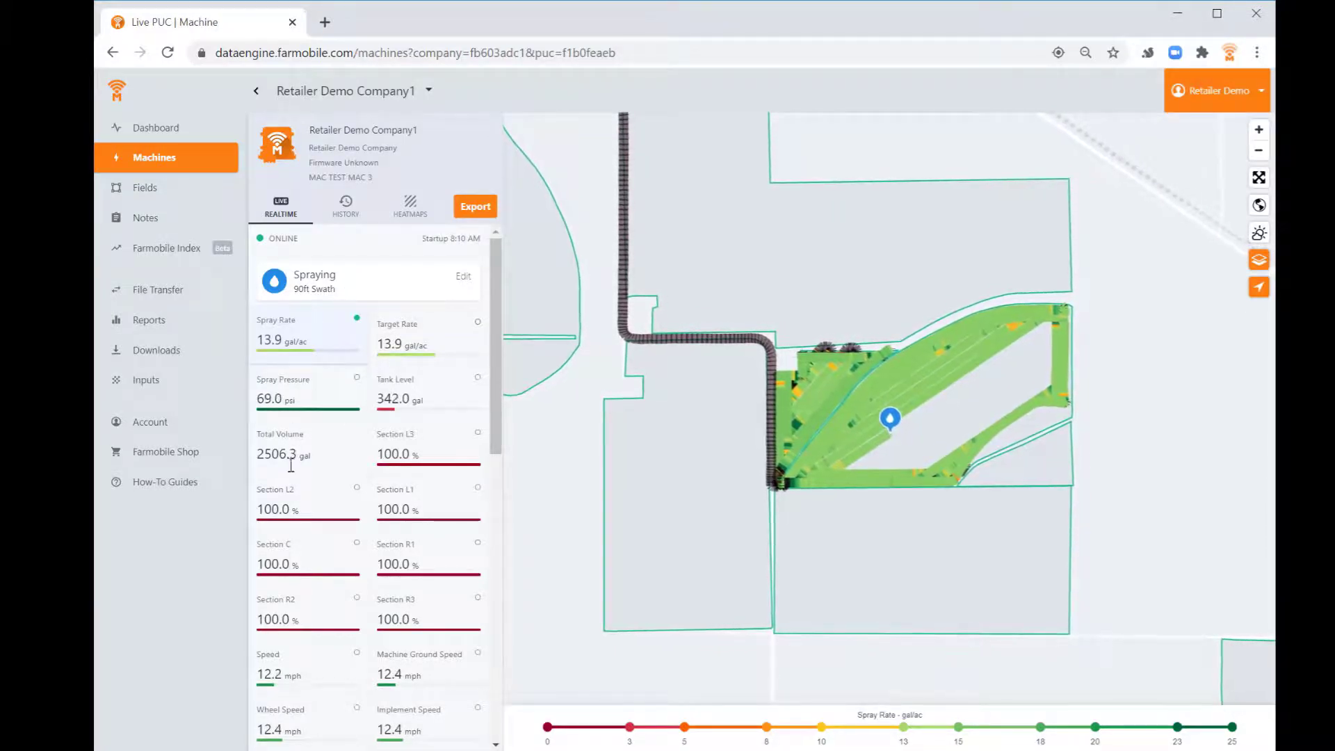
{"action": "left_click", "coordinate": [412, 342]}
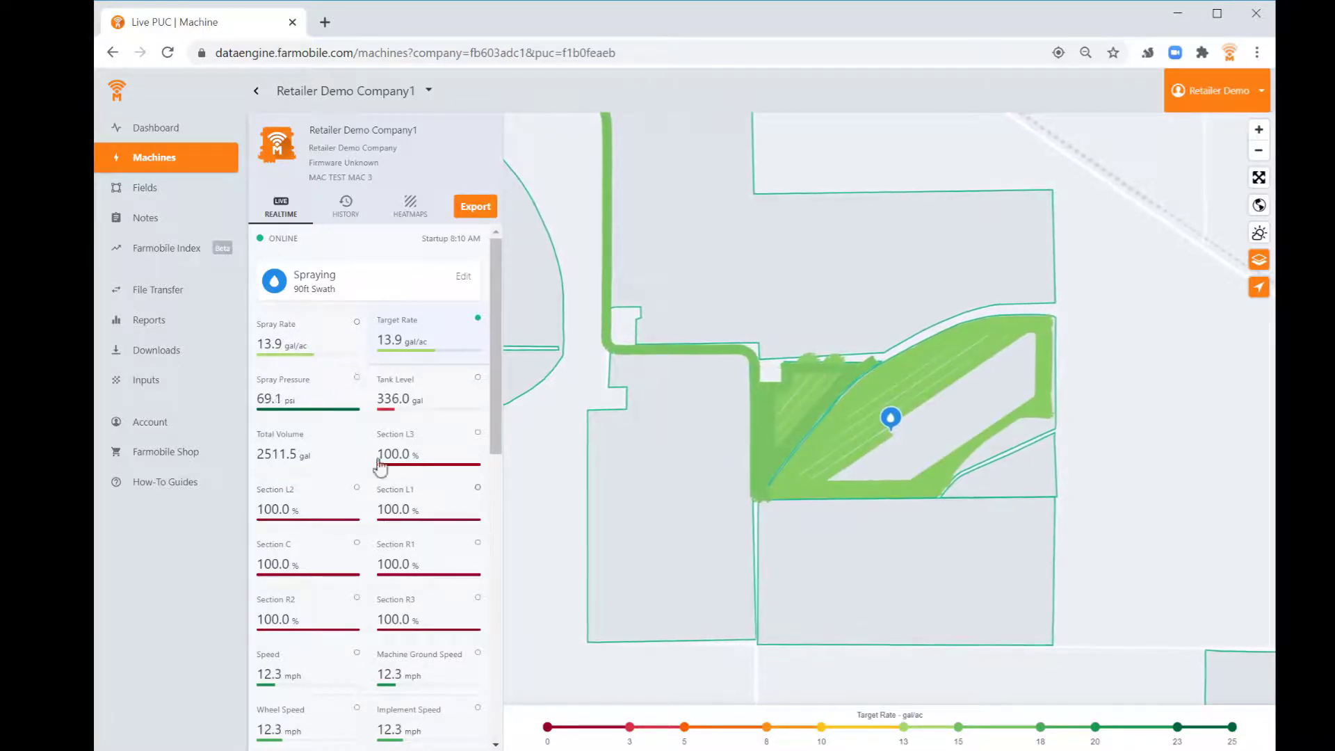
{"action": "scroll", "coordinate": [411, 453], "scroll_direction": "down", "scroll_amount": 3}
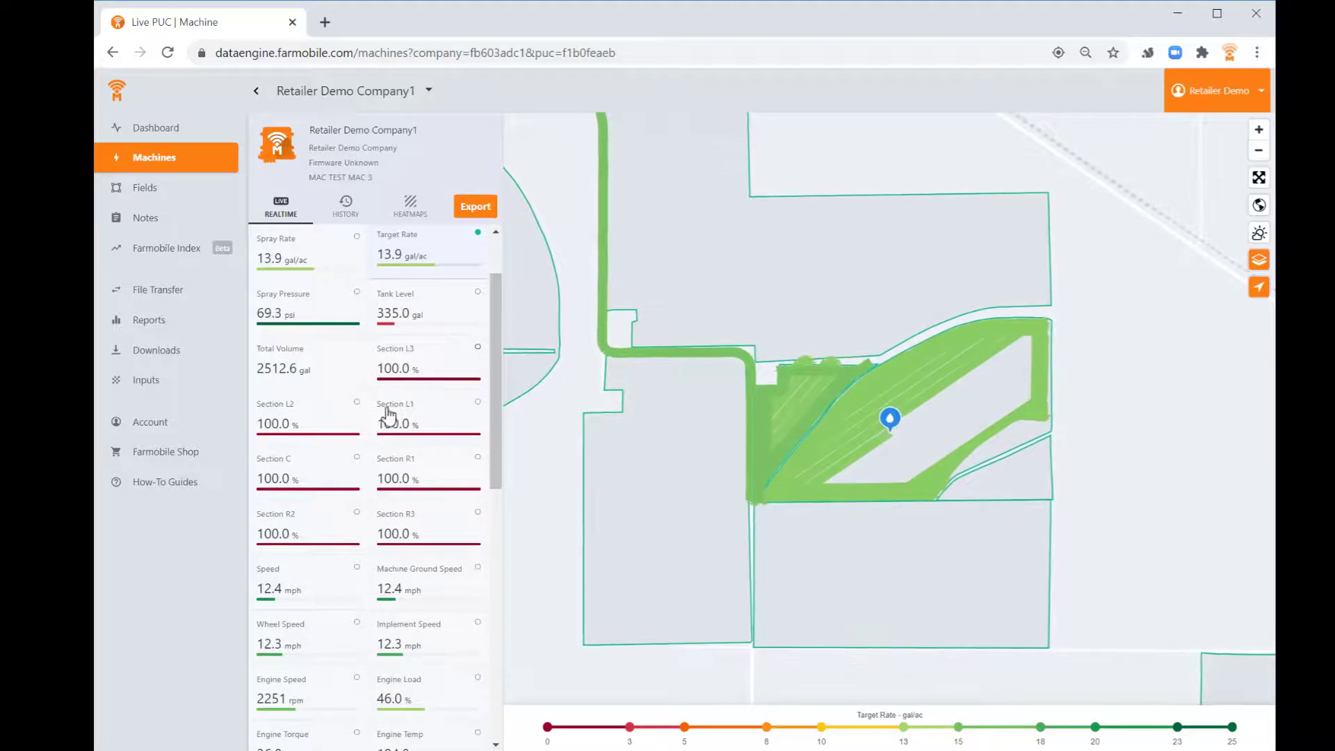
{"action": "scroll", "coordinate": [398, 452], "scroll_direction": "down", "scroll_amount": 3}
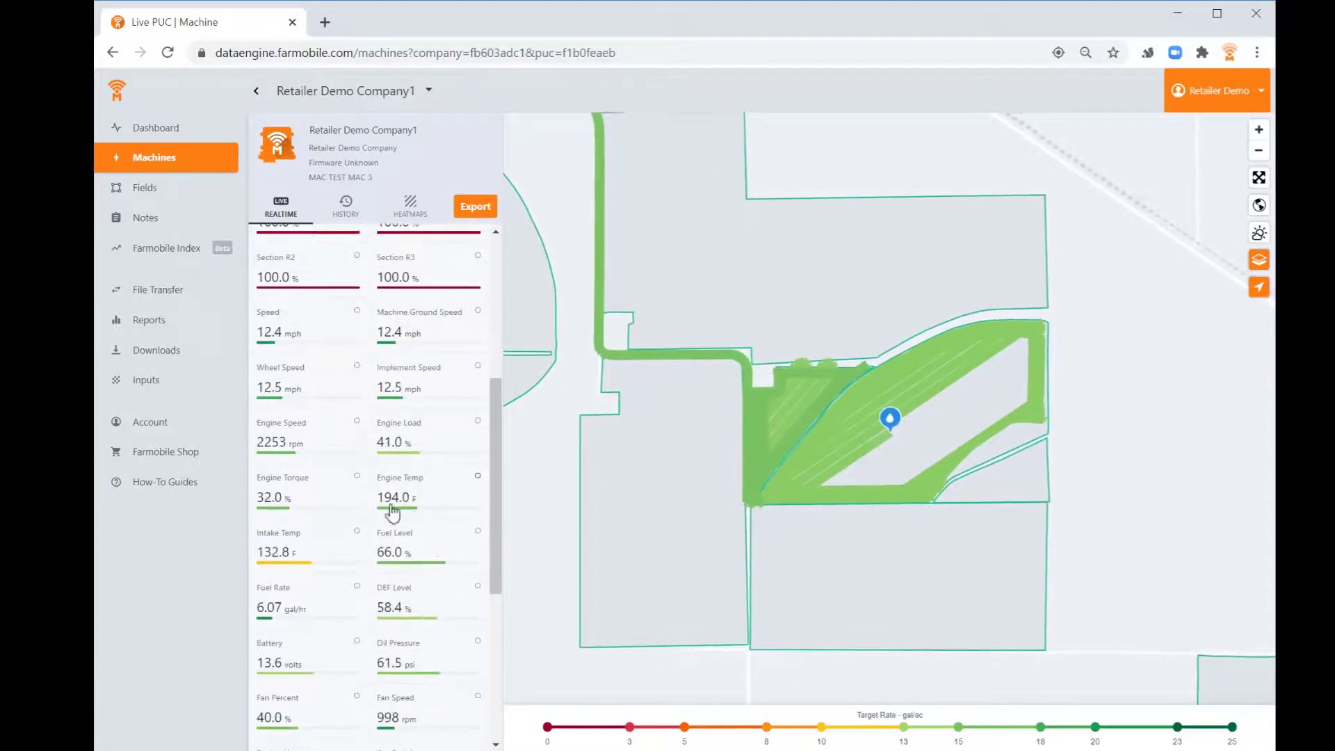
{"action": "left_click", "coordinate": [302, 511]}
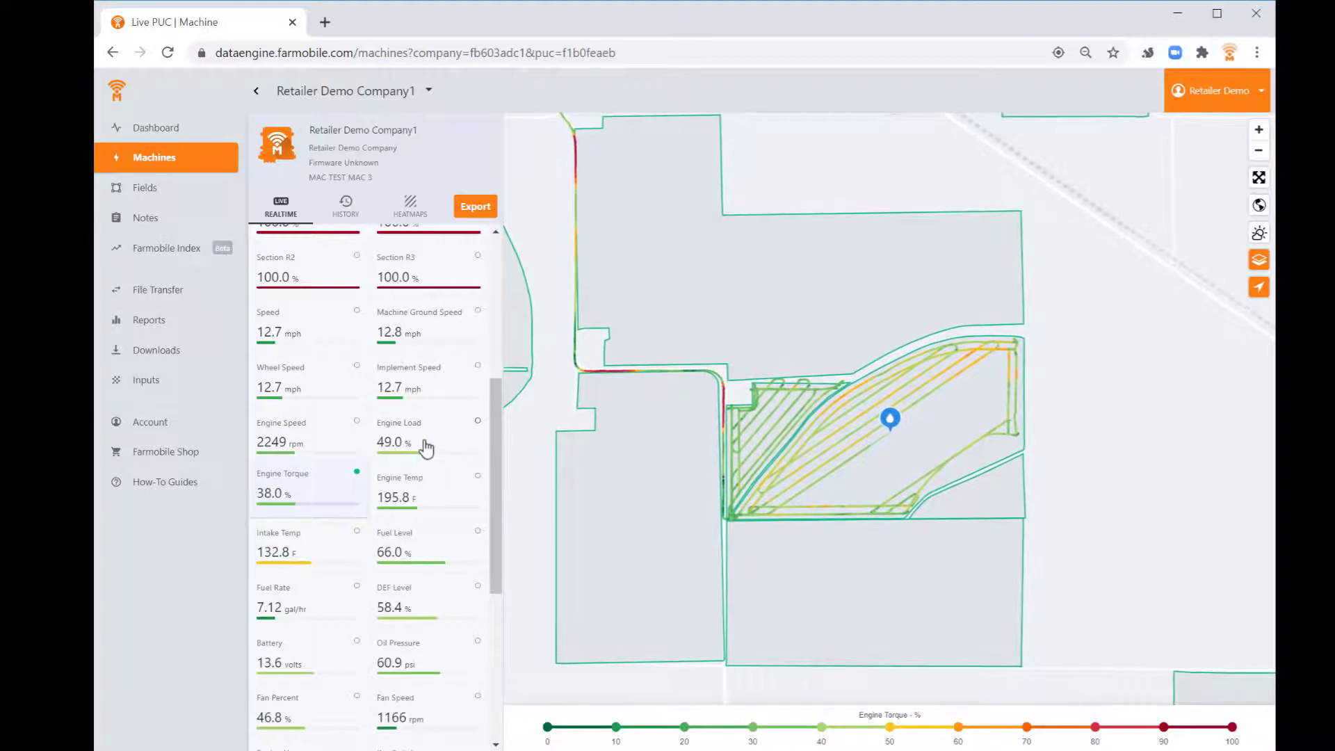
{"action": "scroll", "coordinate": [428, 447], "scroll_direction": "up", "scroll_amount": 3}
{"action": "scroll", "coordinate": [447, 410], "scroll_direction": "up", "scroll_amount": 3}
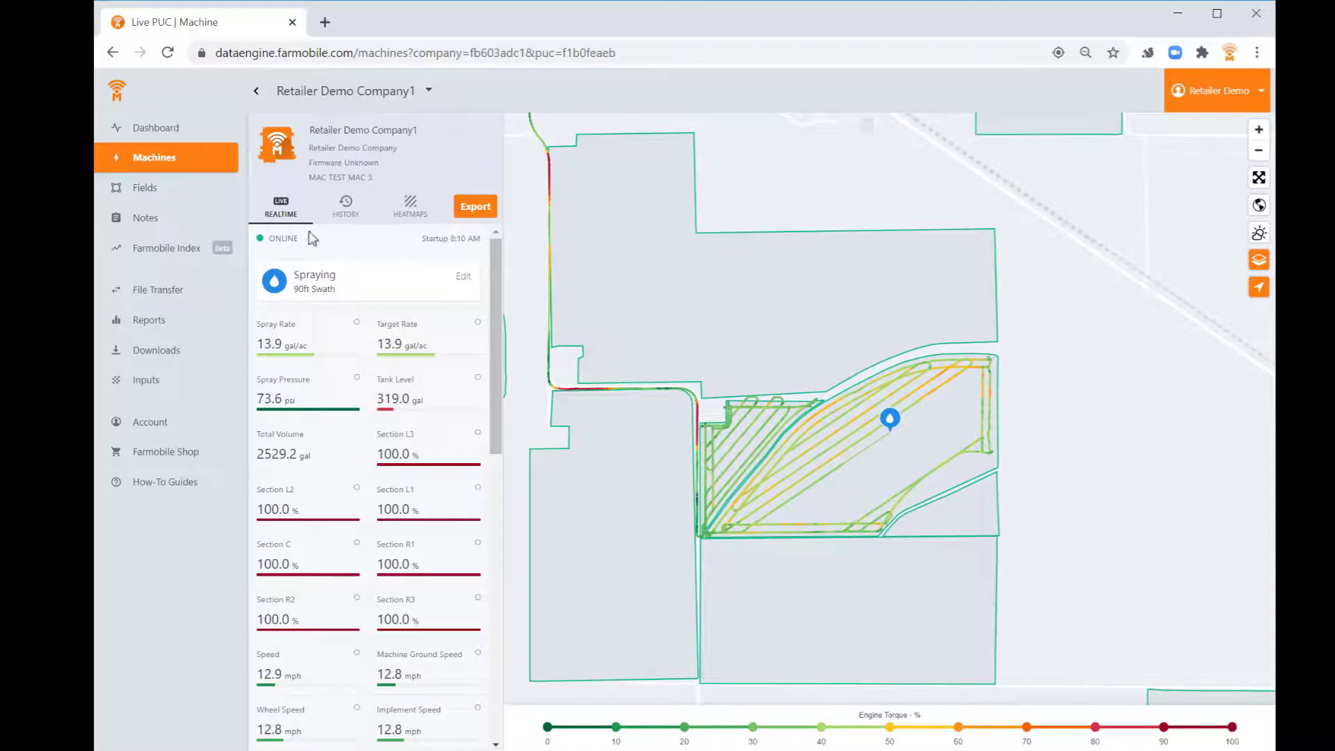
Step: Open Retailer Demo Company's 2020 fields and show their Spraying EFRs
{"action": "left_click", "coordinate": [150, 195]}
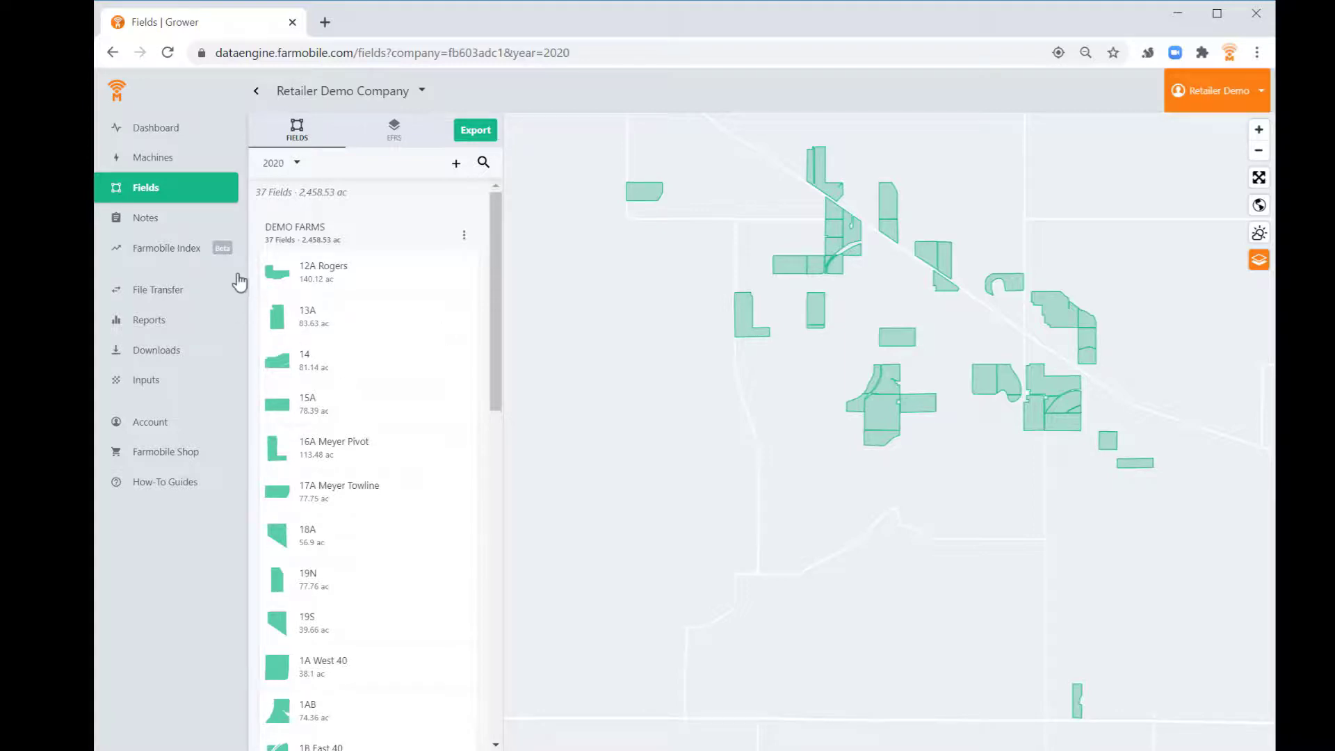
{"action": "left_click", "coordinate": [393, 134]}
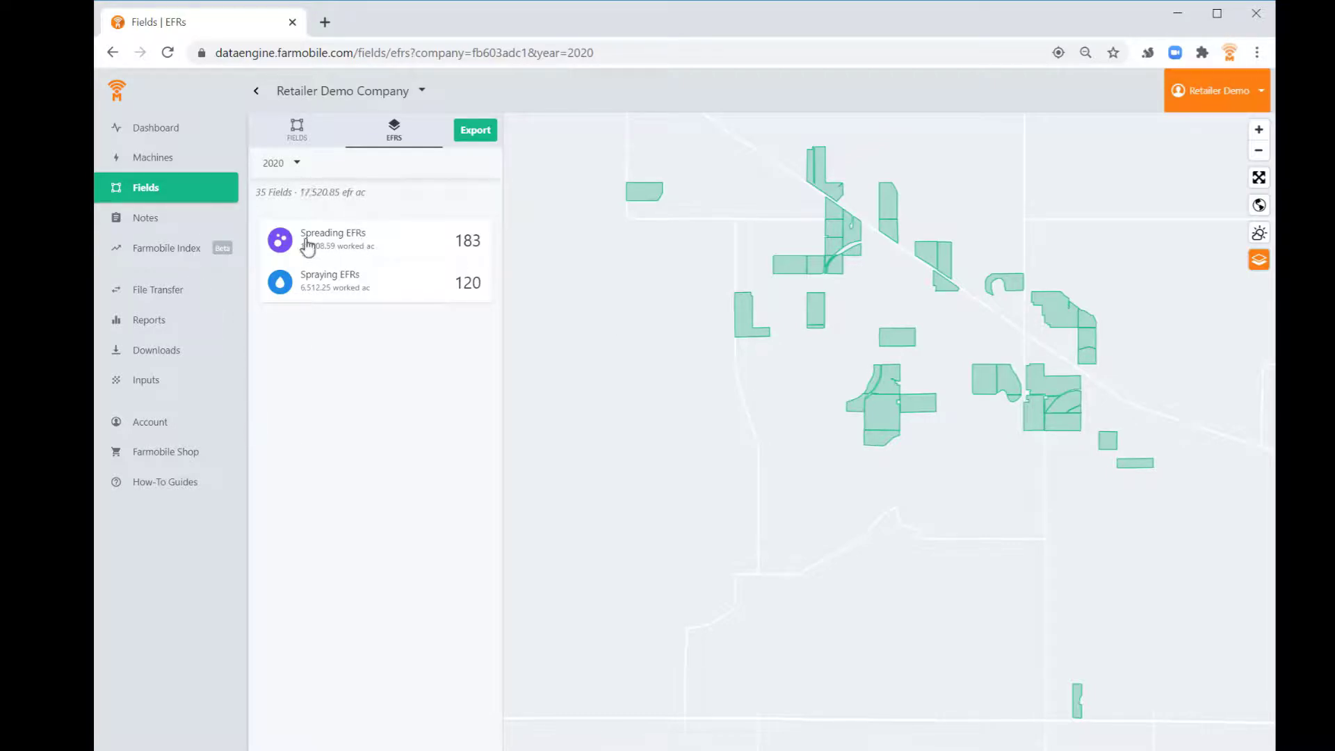
{"action": "left_click", "coordinate": [320, 291]}
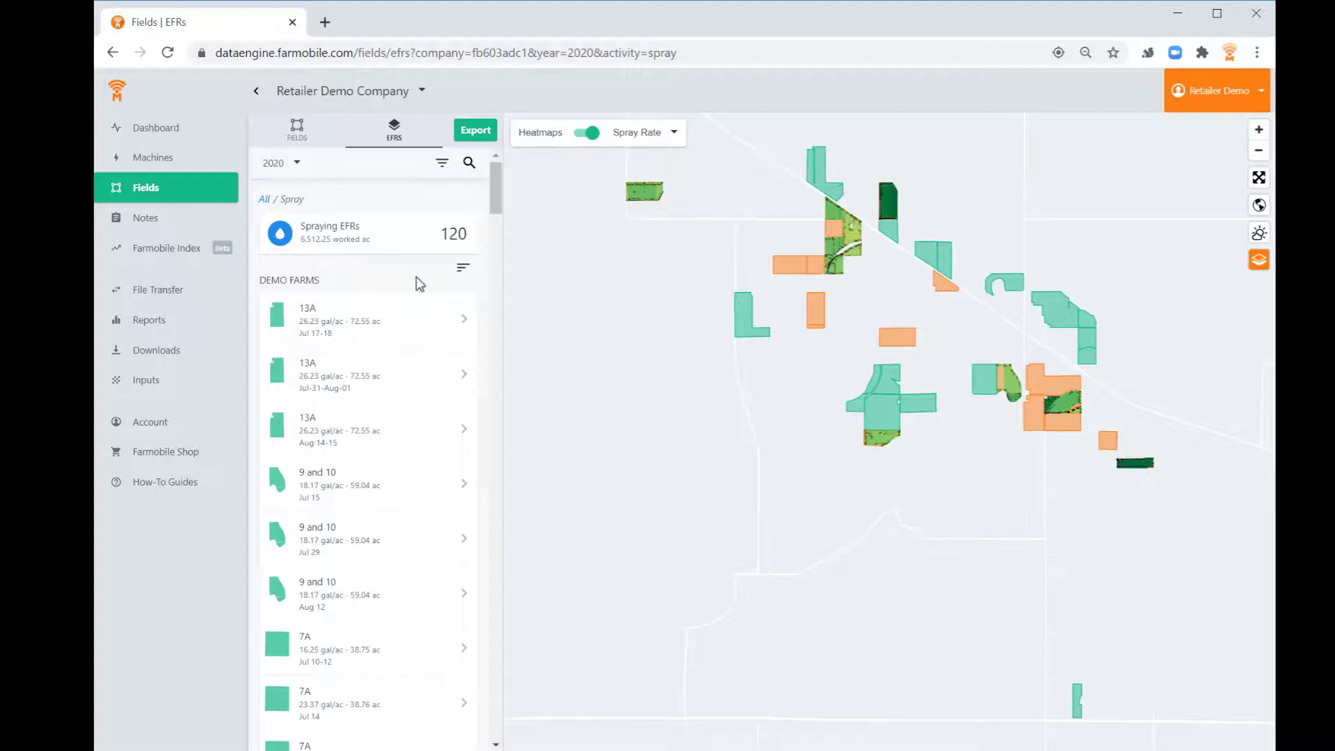
Step: Limit the Spraying EFRs to the Previous Day, and change the period to the Previous Week
{"action": "left_click", "coordinate": [298, 166]}
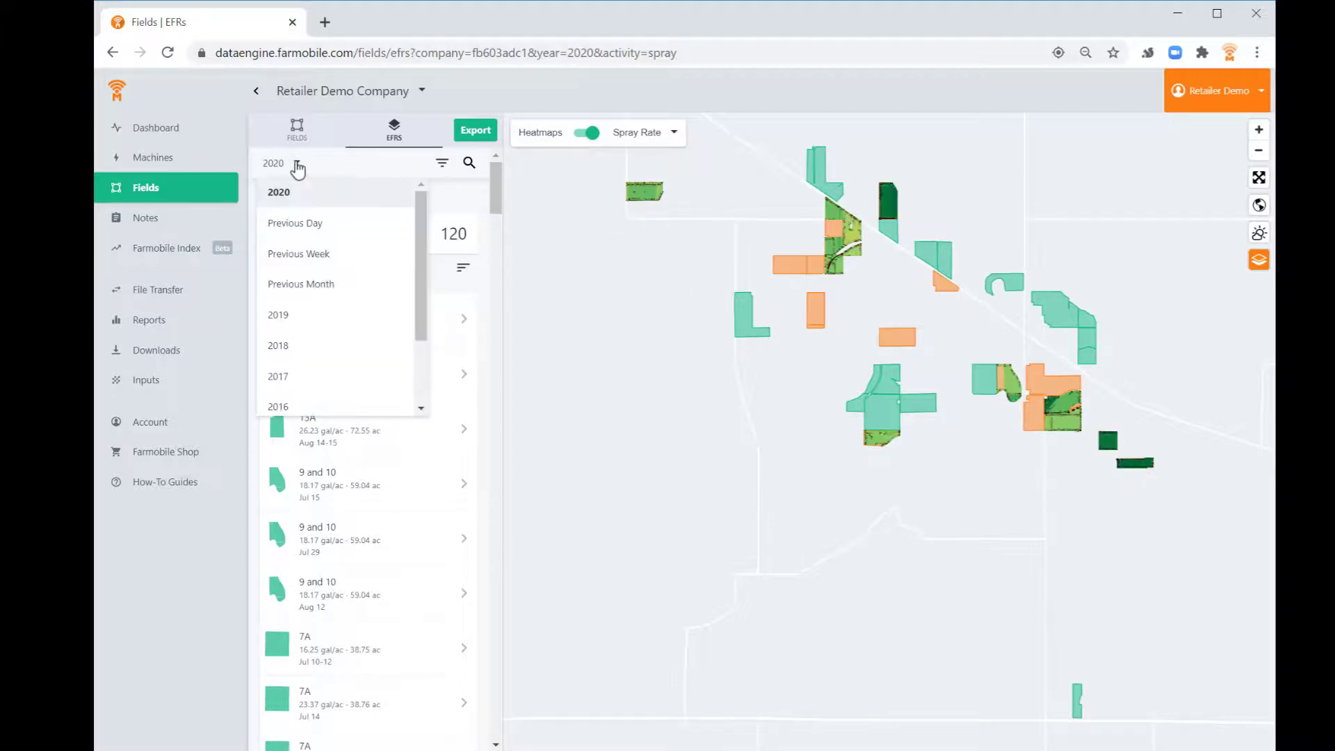
{"action": "left_click", "coordinate": [297, 226]}
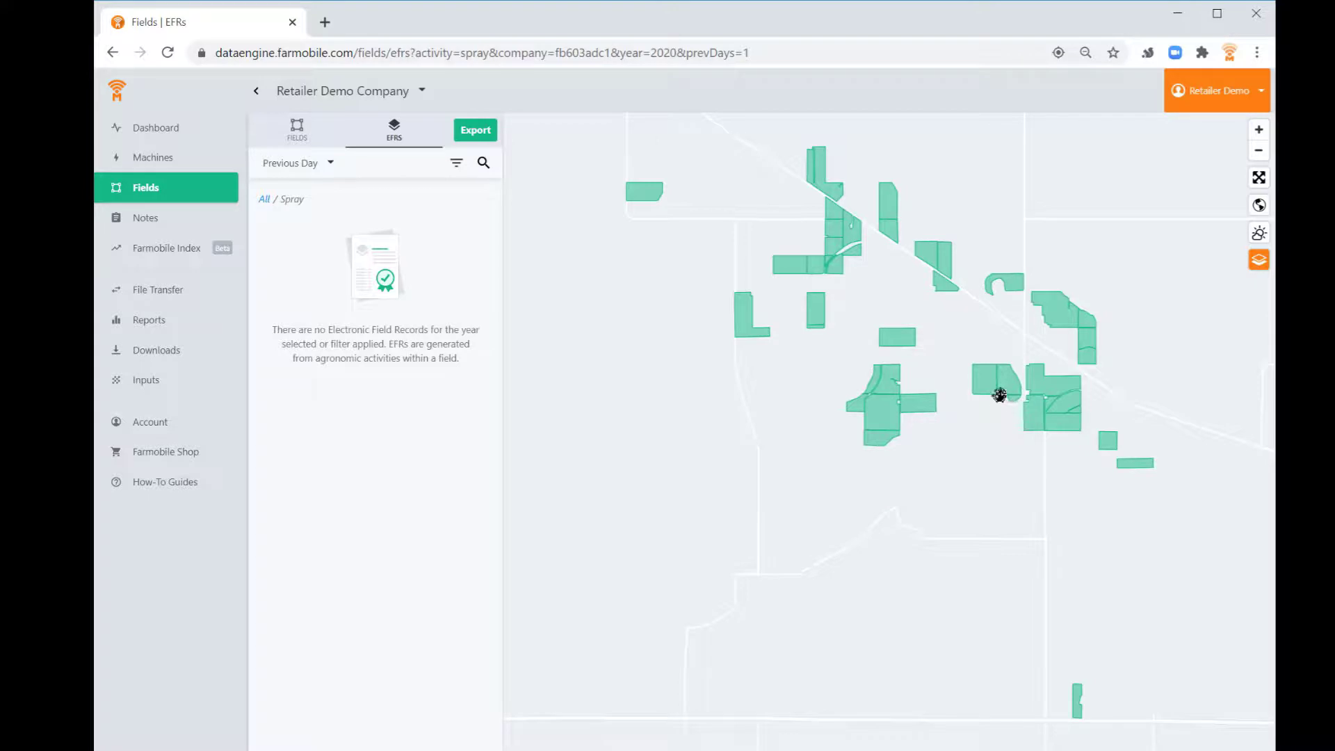
{"action": "left_click", "coordinate": [288, 180]}
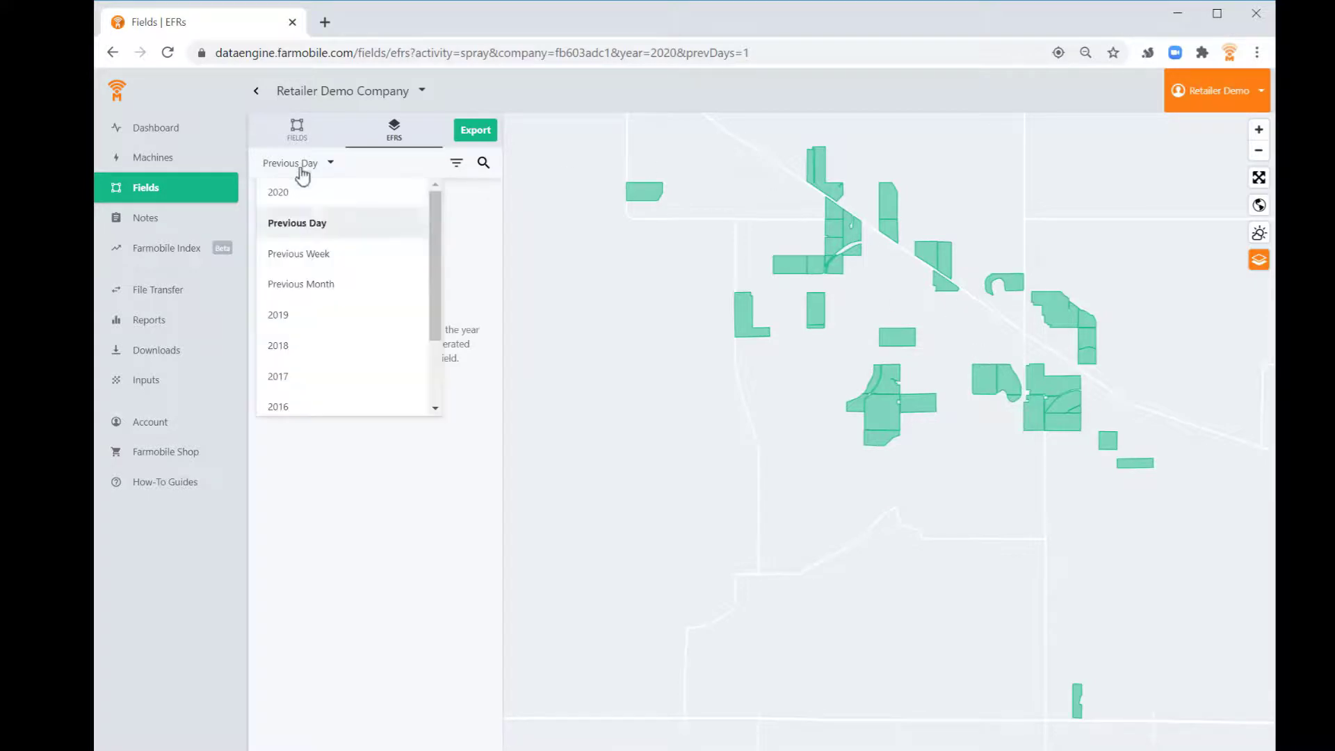
{"action": "left_click", "coordinate": [297, 254]}
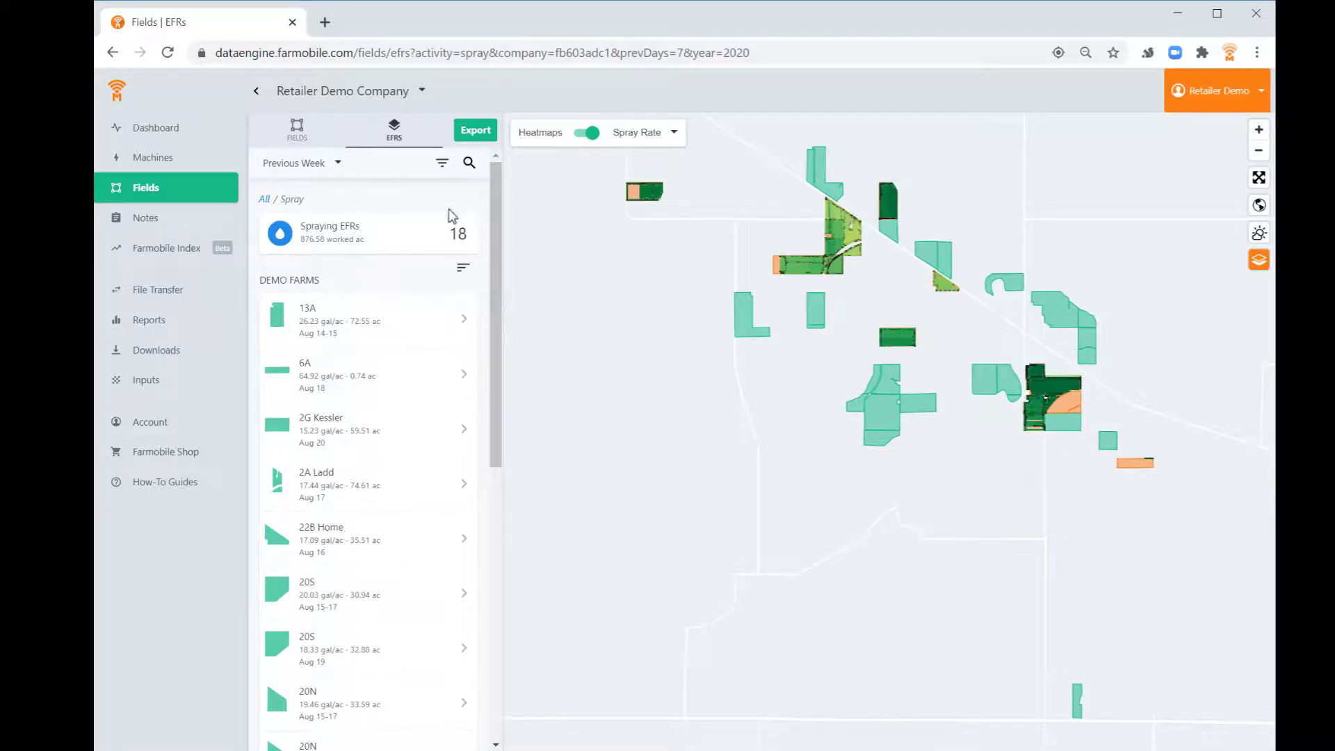
Step: Find field 20C STRONG on the spray heatmap, open its record, and review its Spray and Spread EFRs
{"action": "mouse_move", "coordinate": [810, 265]}
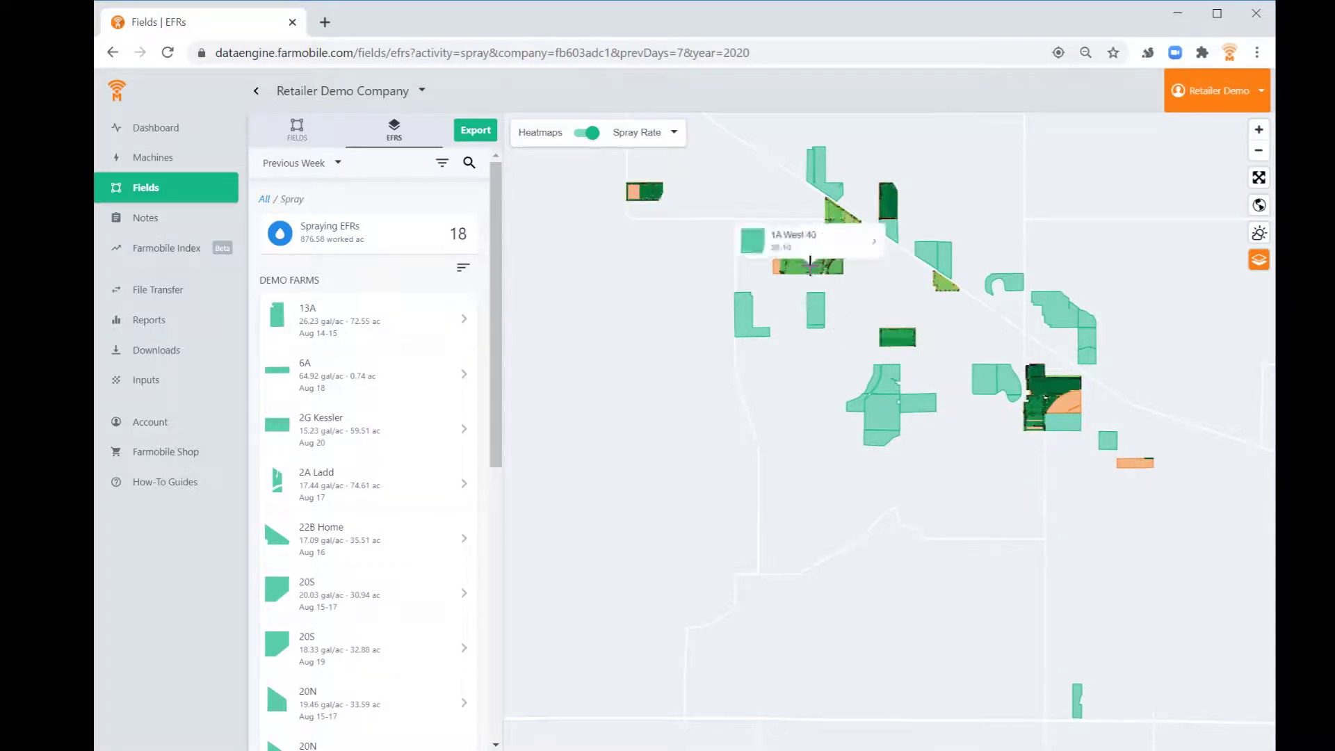
{"action": "left_click", "coordinate": [833, 209]}
{"action": "left_click", "coordinate": [843, 235]}
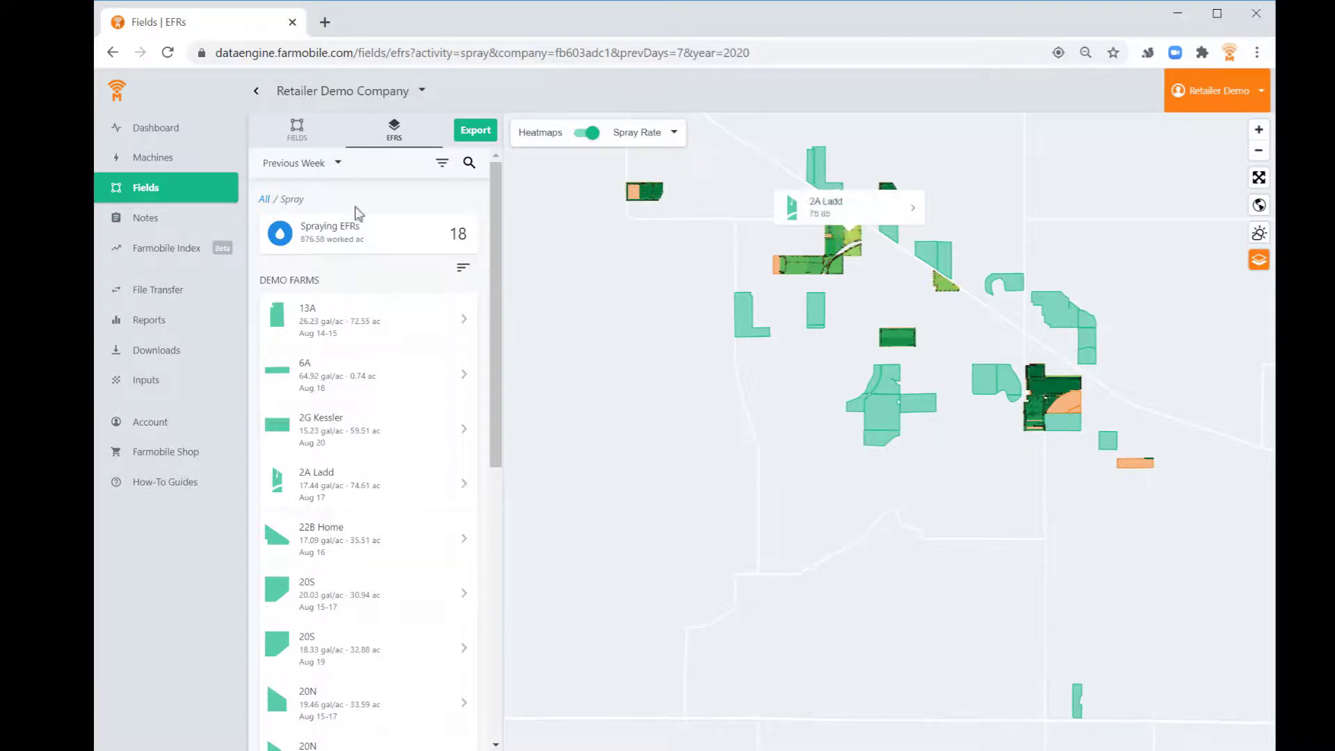
{"action": "left_click", "coordinate": [833, 224]}
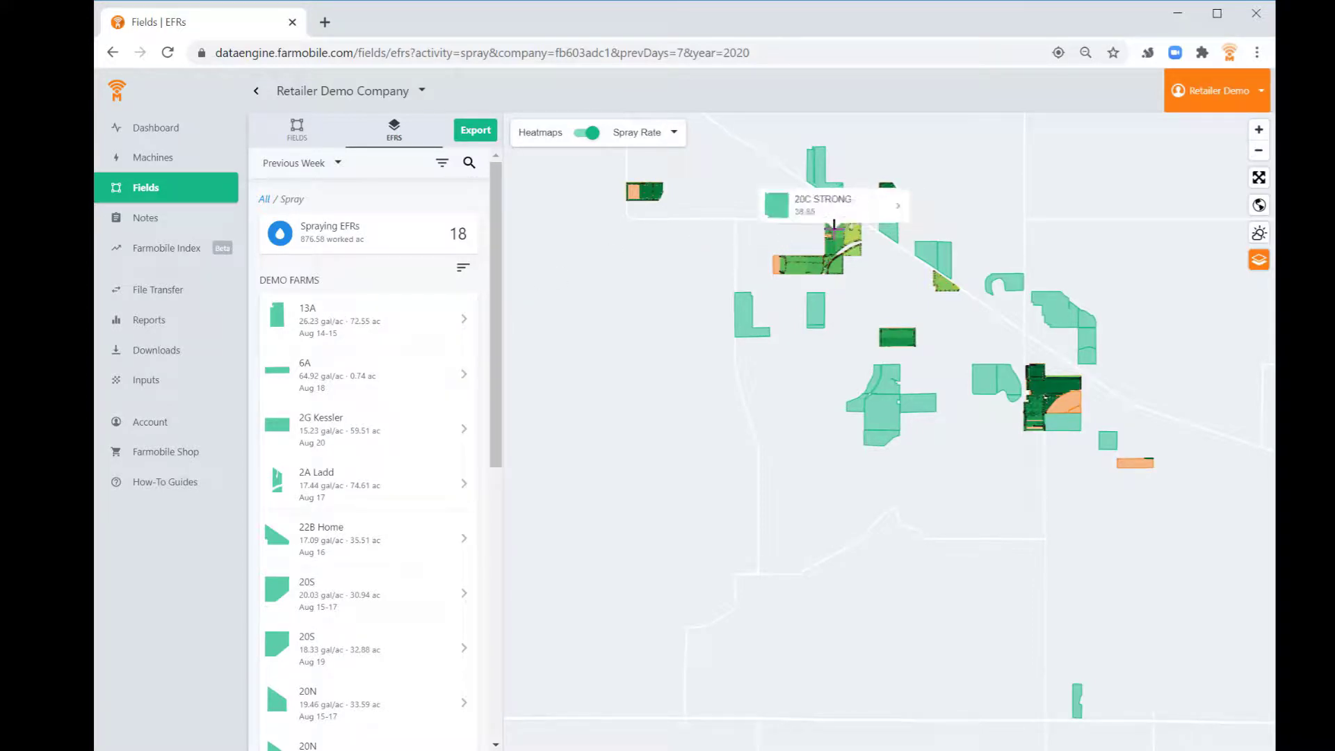
{"action": "left_click", "coordinate": [831, 208]}
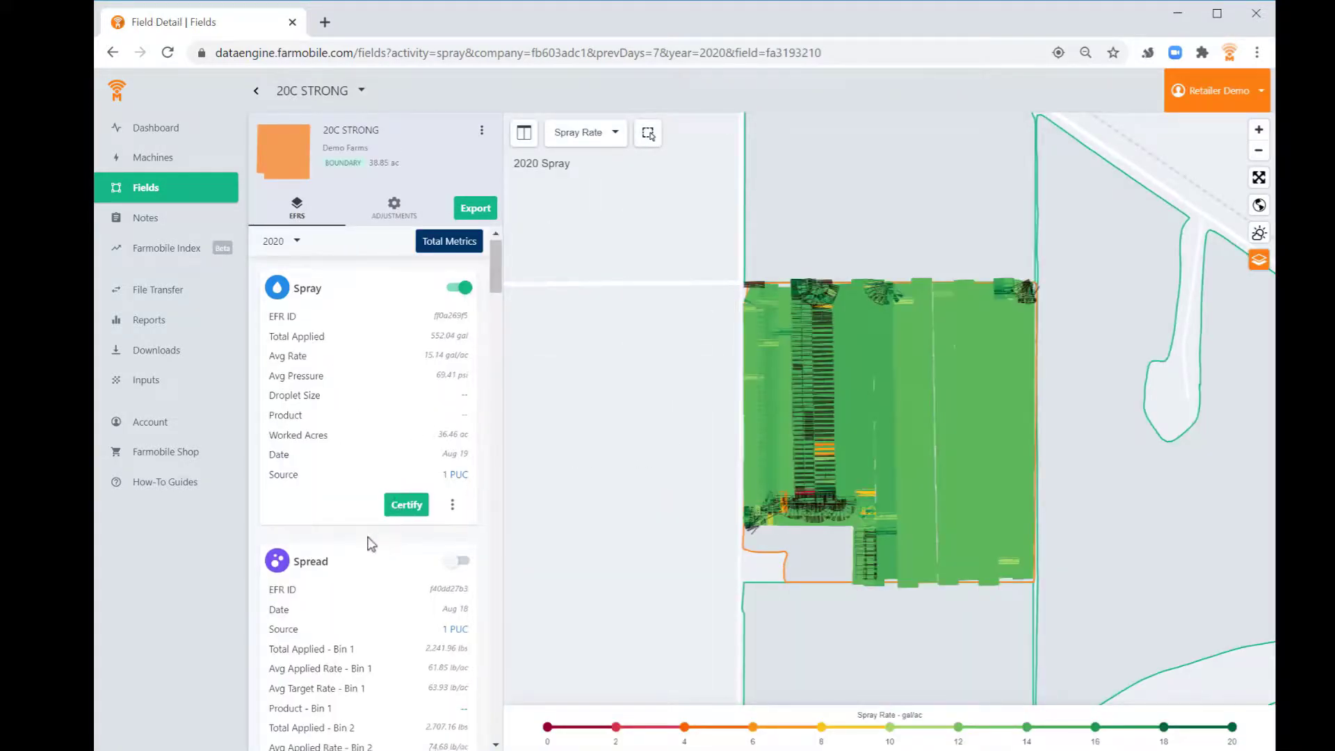
{"action": "scroll", "coordinate": [372, 546], "scroll_direction": "down", "scroll_amount": 1}
{"action": "scroll", "coordinate": [382, 394], "scroll_direction": "up", "scroll_amount": 1}
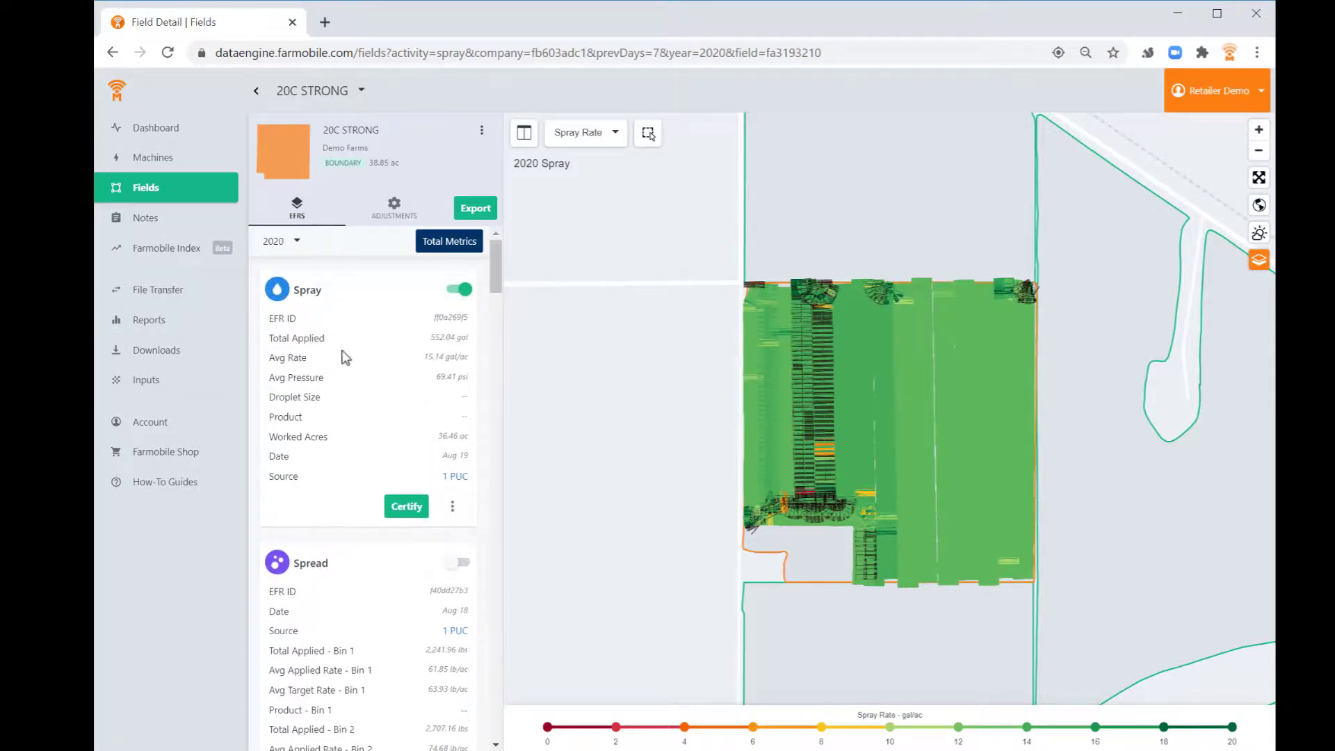
{"action": "scroll", "coordinate": [369, 422], "scroll_direction": "down", "scroll_amount": 1}
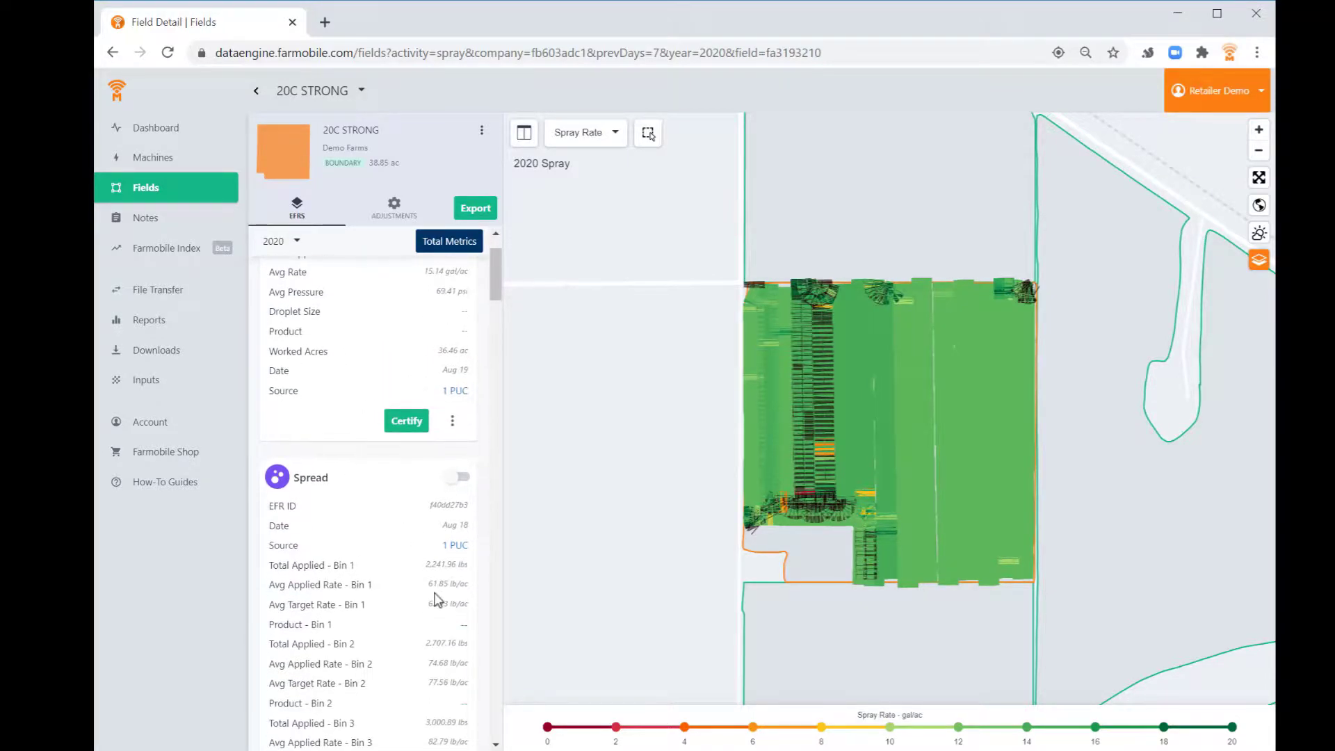
Step: Show the Spread heatmap of field 20C STRONG, and map its Bin 2 Rate followed by its Bin 3 Rate
{"action": "scroll", "coordinate": [498, 273], "scroll_direction": "down", "scroll_amount": 2}
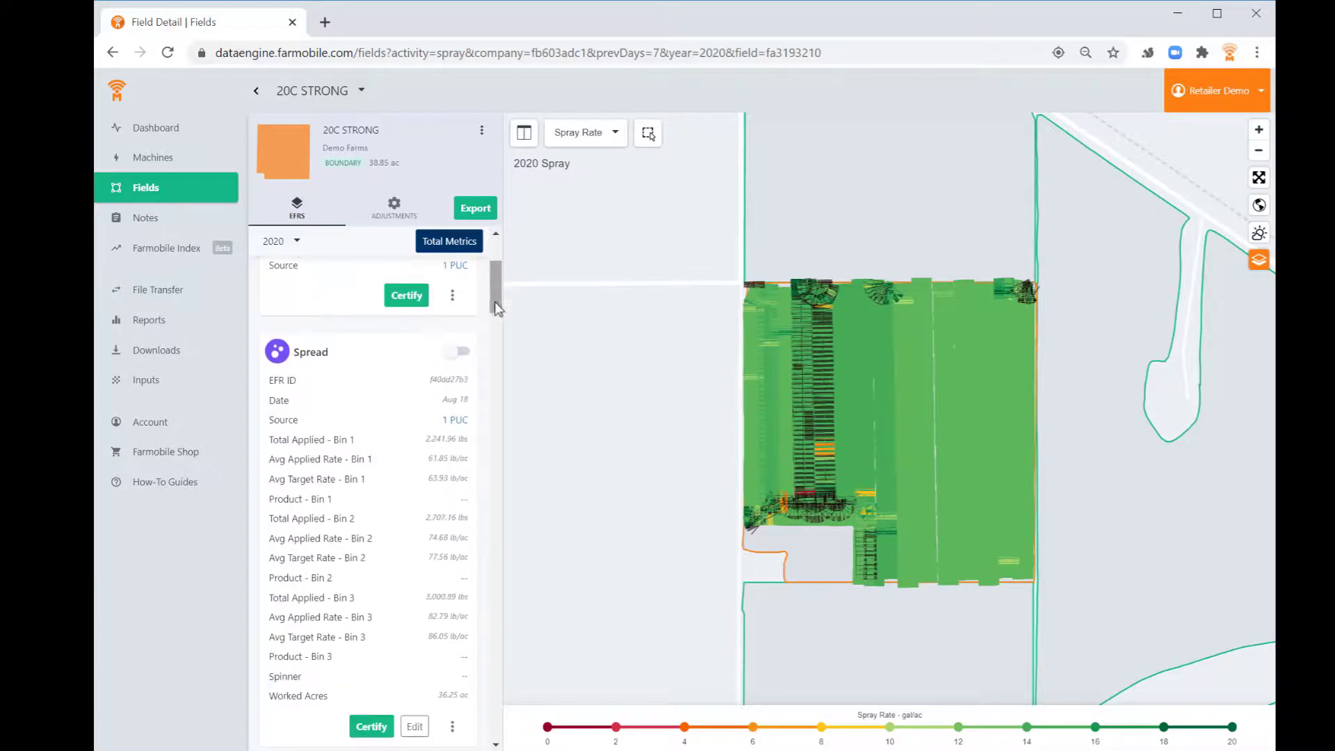
{"action": "left_click", "coordinate": [461, 353]}
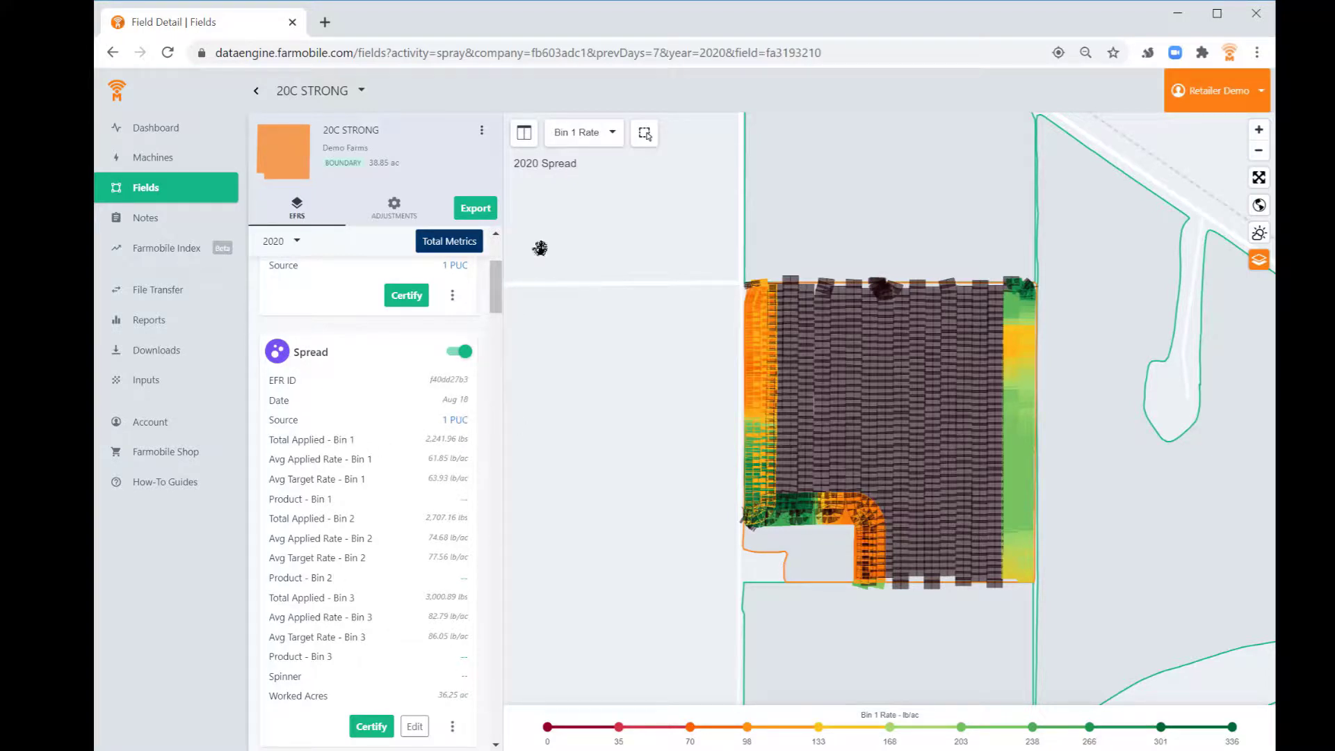
{"action": "left_click", "coordinate": [602, 139]}
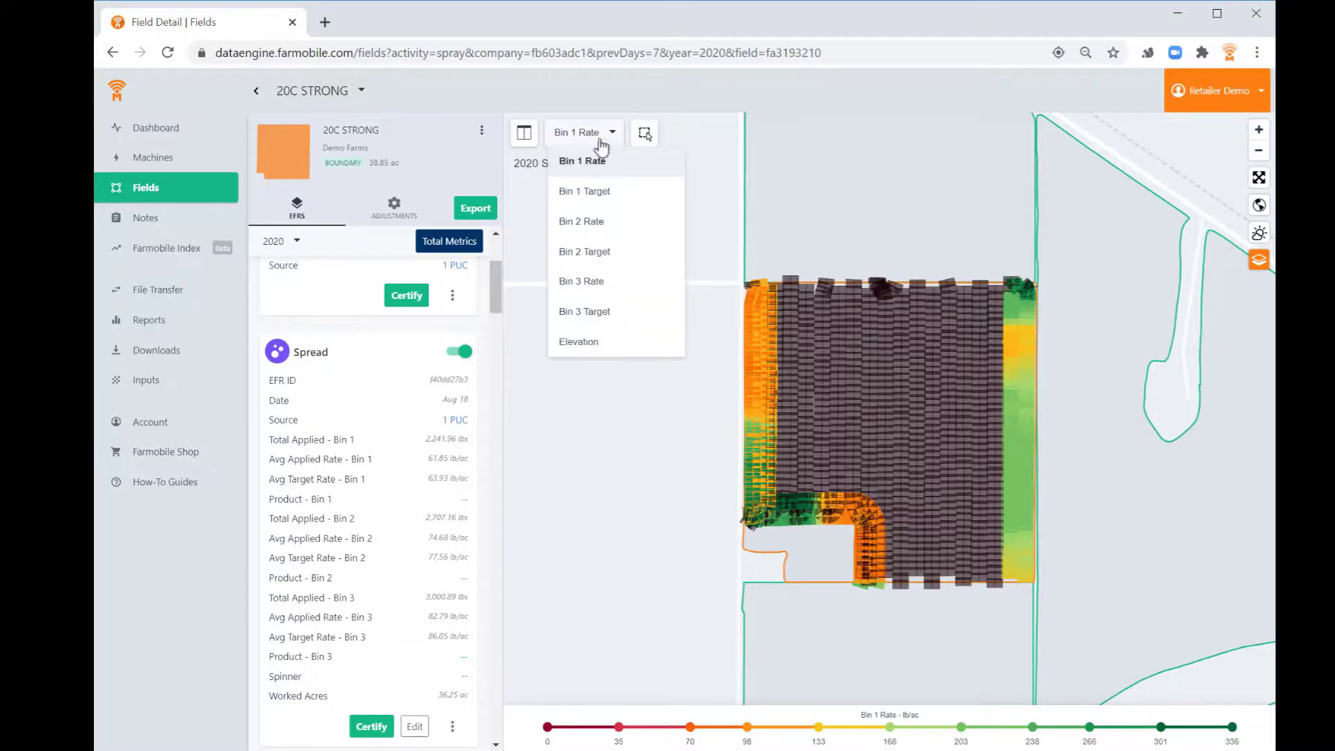
{"action": "left_click", "coordinate": [594, 221]}
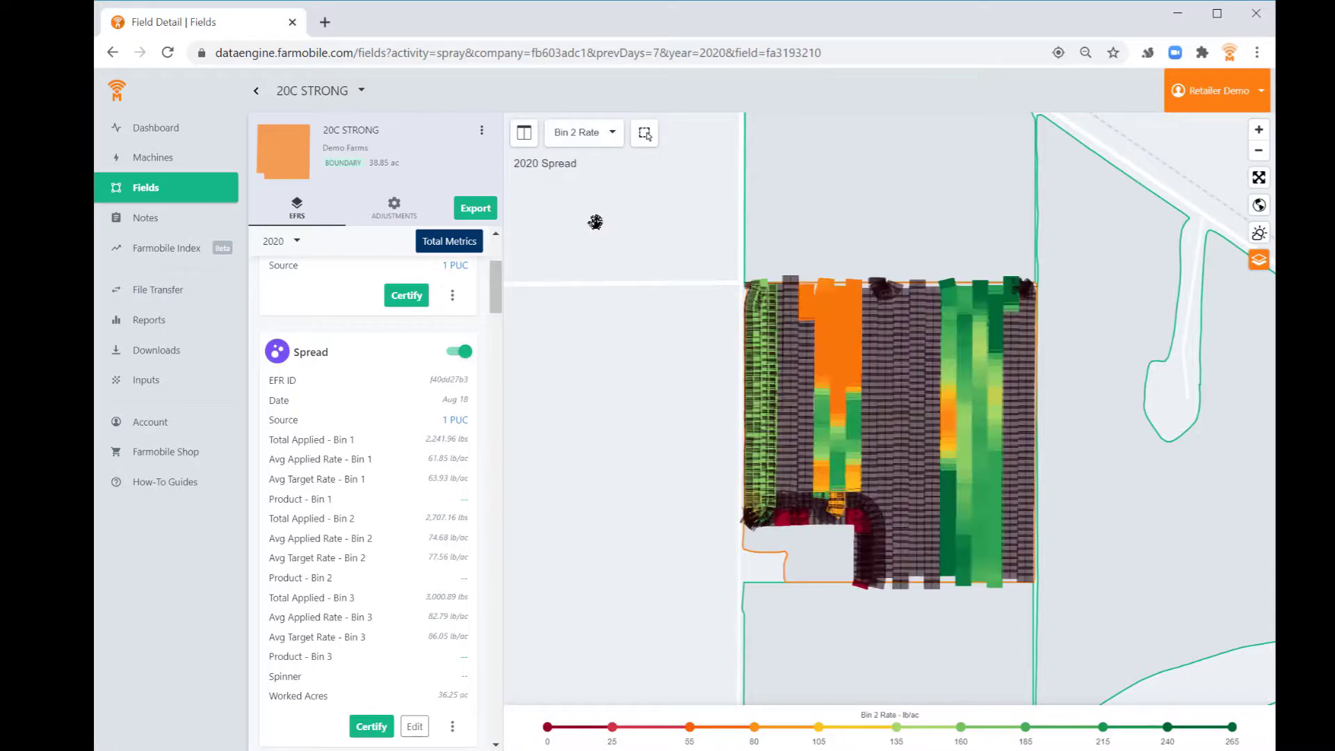
{"action": "left_click", "coordinate": [604, 134]}
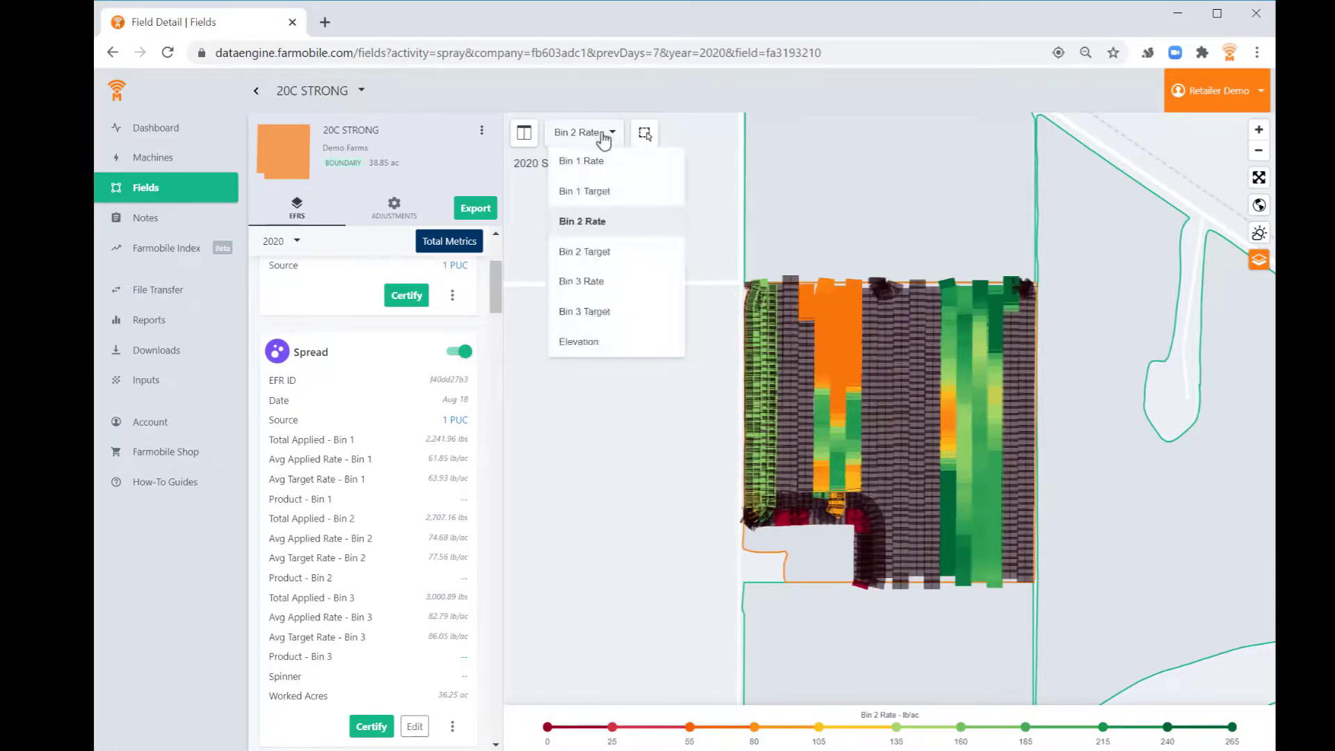
{"action": "left_click", "coordinate": [590, 281]}
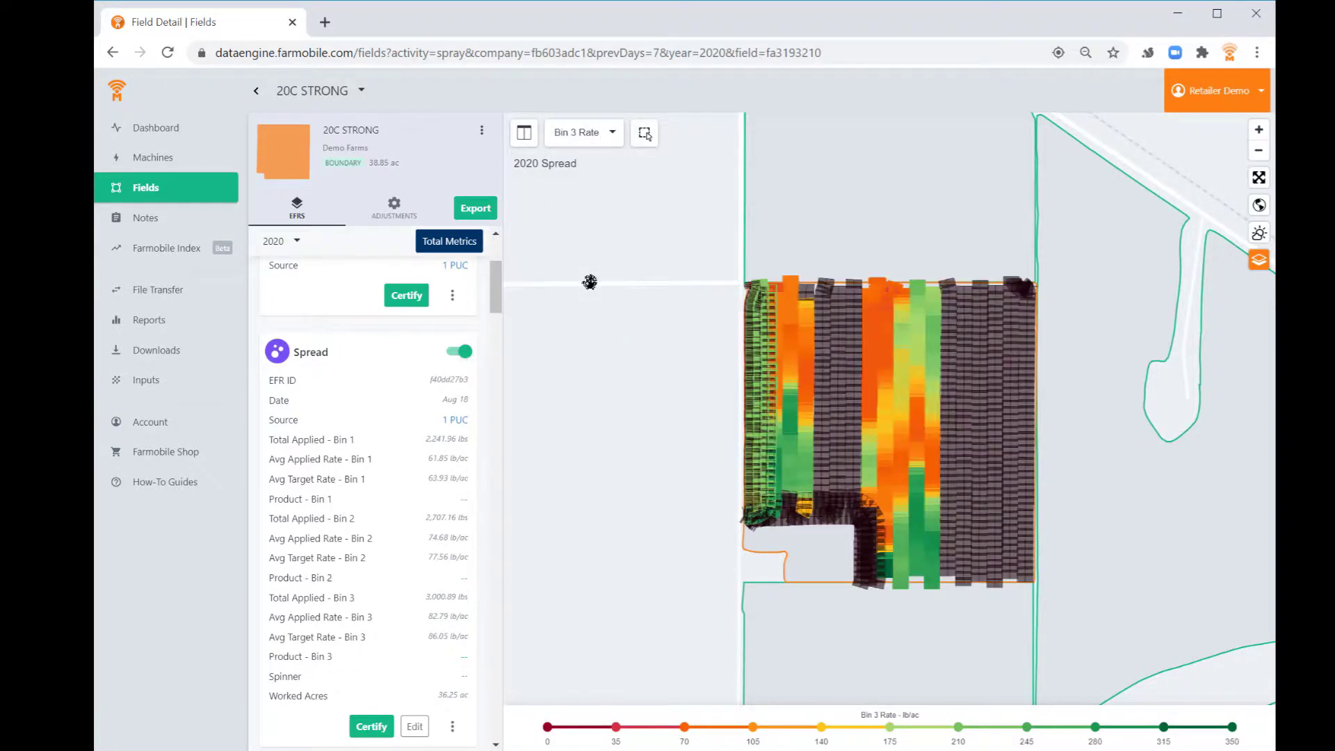
{"action": "mouse_move", "coordinate": [791, 302]}
{"action": "left_click", "coordinate": [609, 134]}
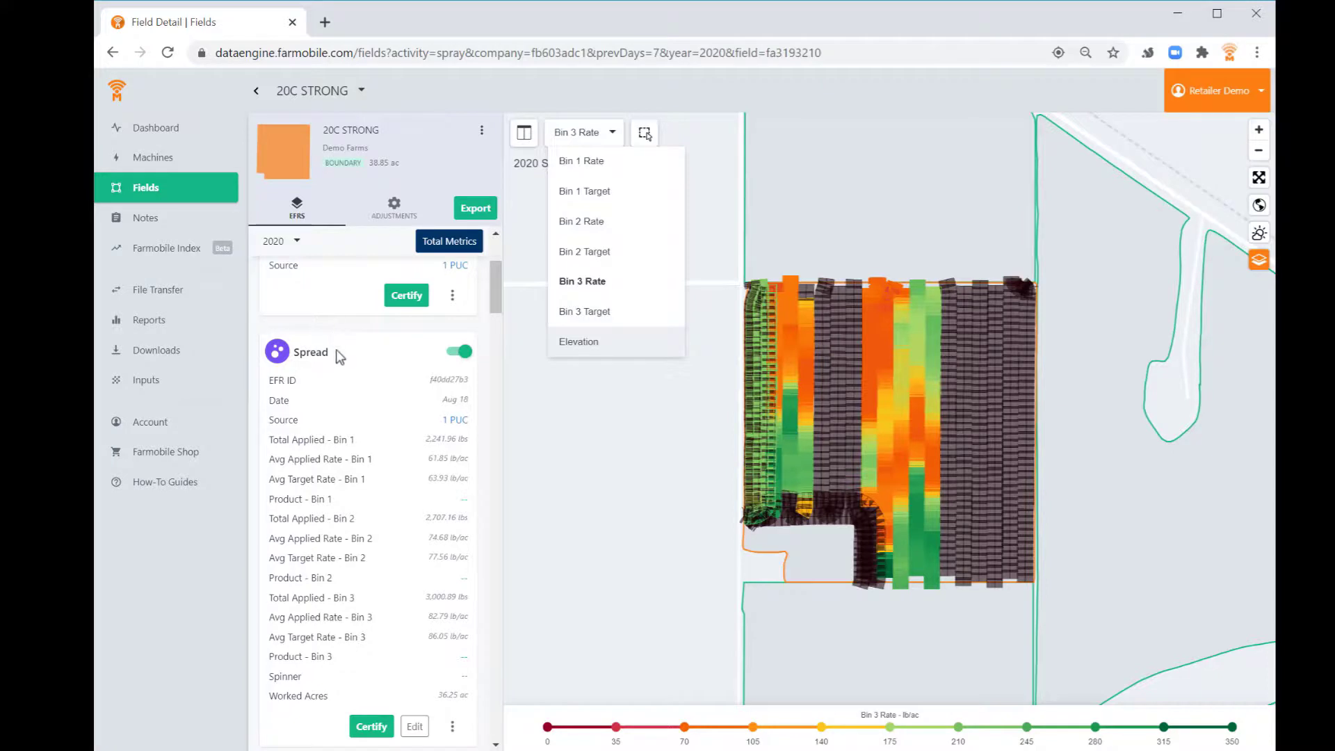
{"action": "left_click", "coordinate": [437, 86]}
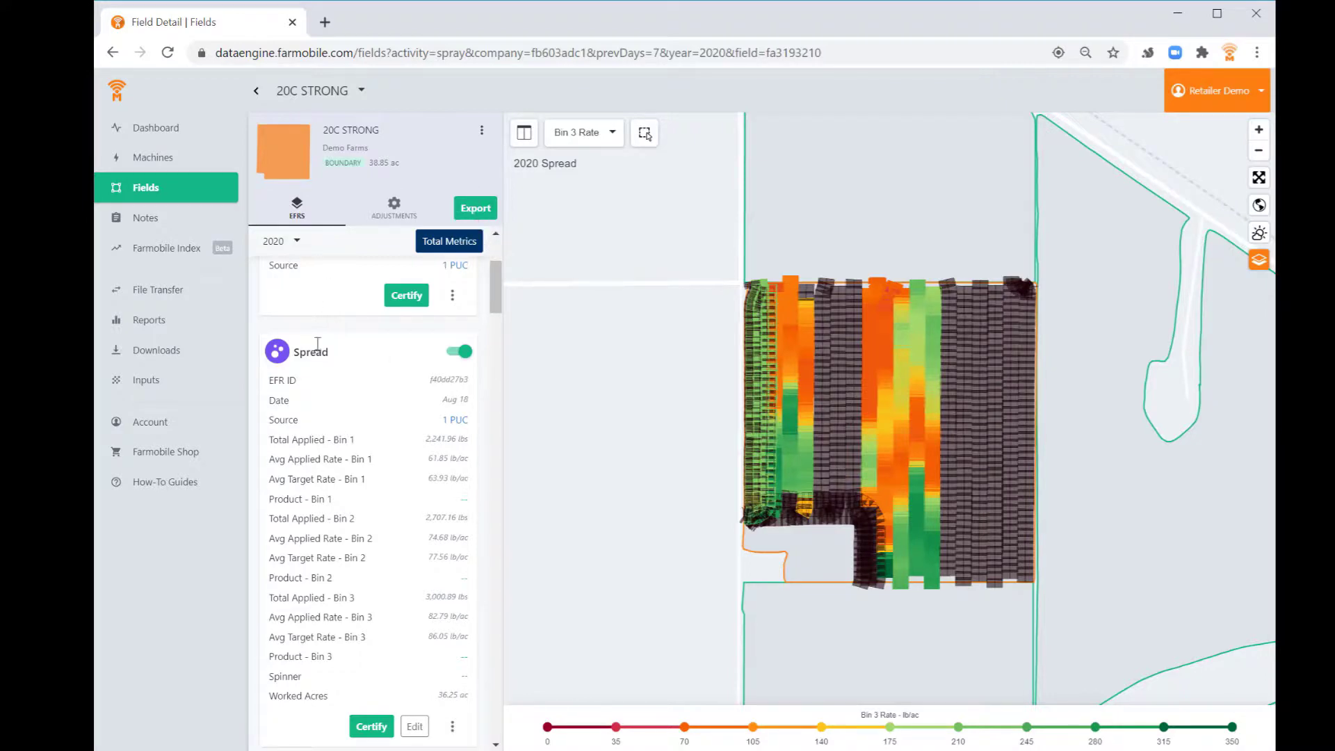
Step: Open the agronomic data export for 20C STRONG and review the activity and file format options of the Aggregate export type
{"action": "left_click", "coordinate": [466, 214]}
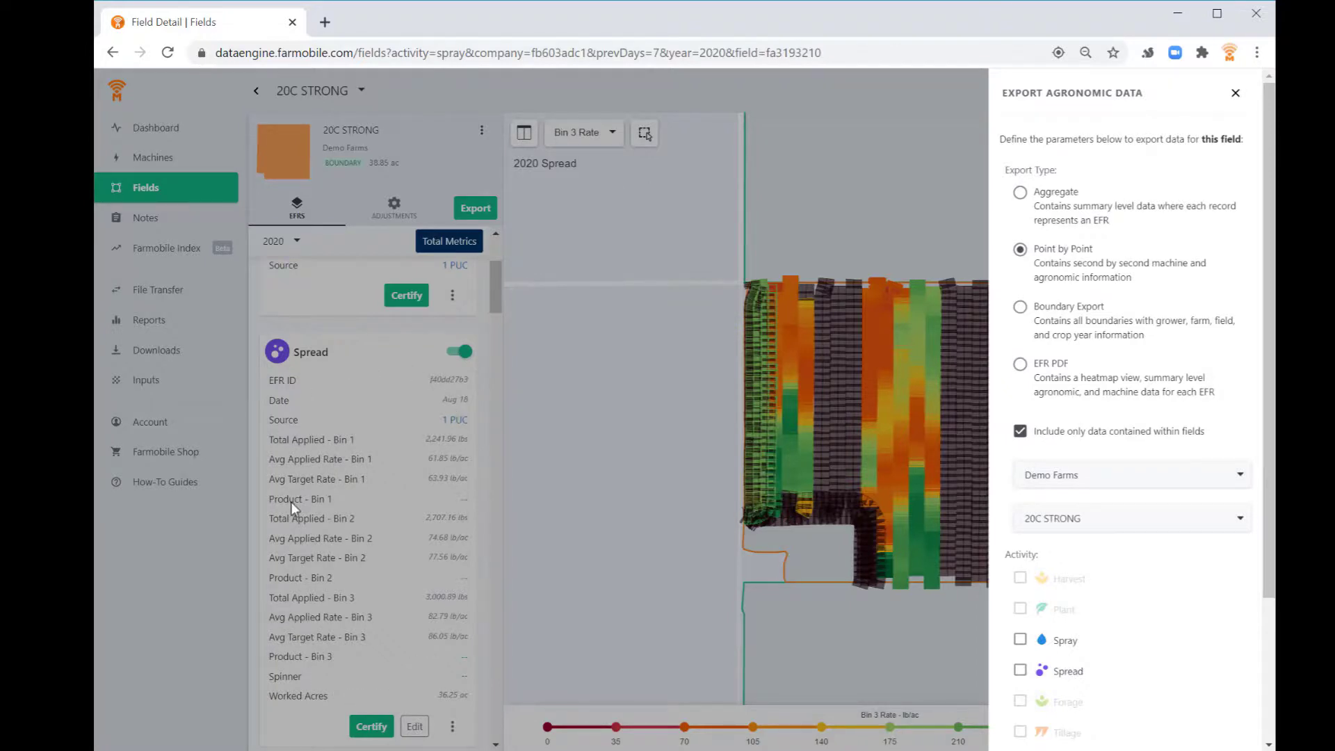
{"action": "left_click", "coordinate": [1020, 192]}
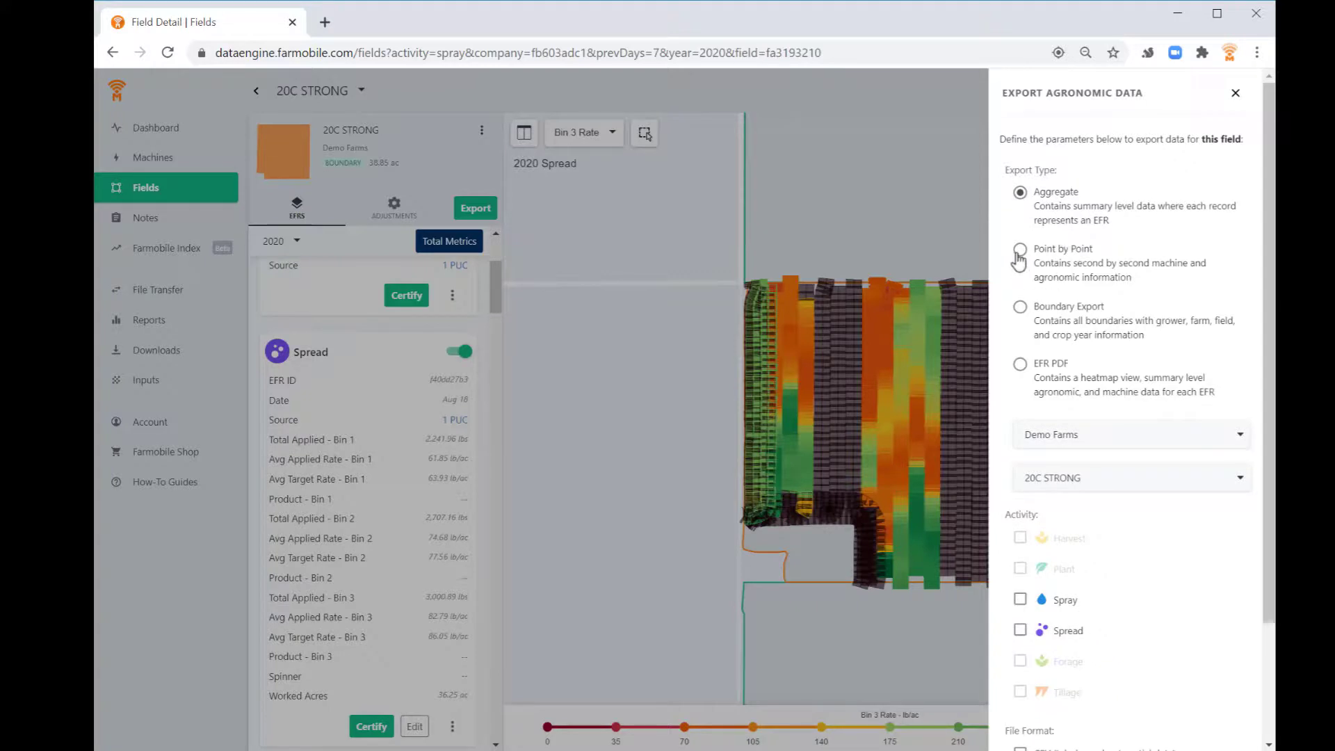
{"action": "scroll", "coordinate": [1130, 584], "scroll_direction": "down", "scroll_amount": 2}
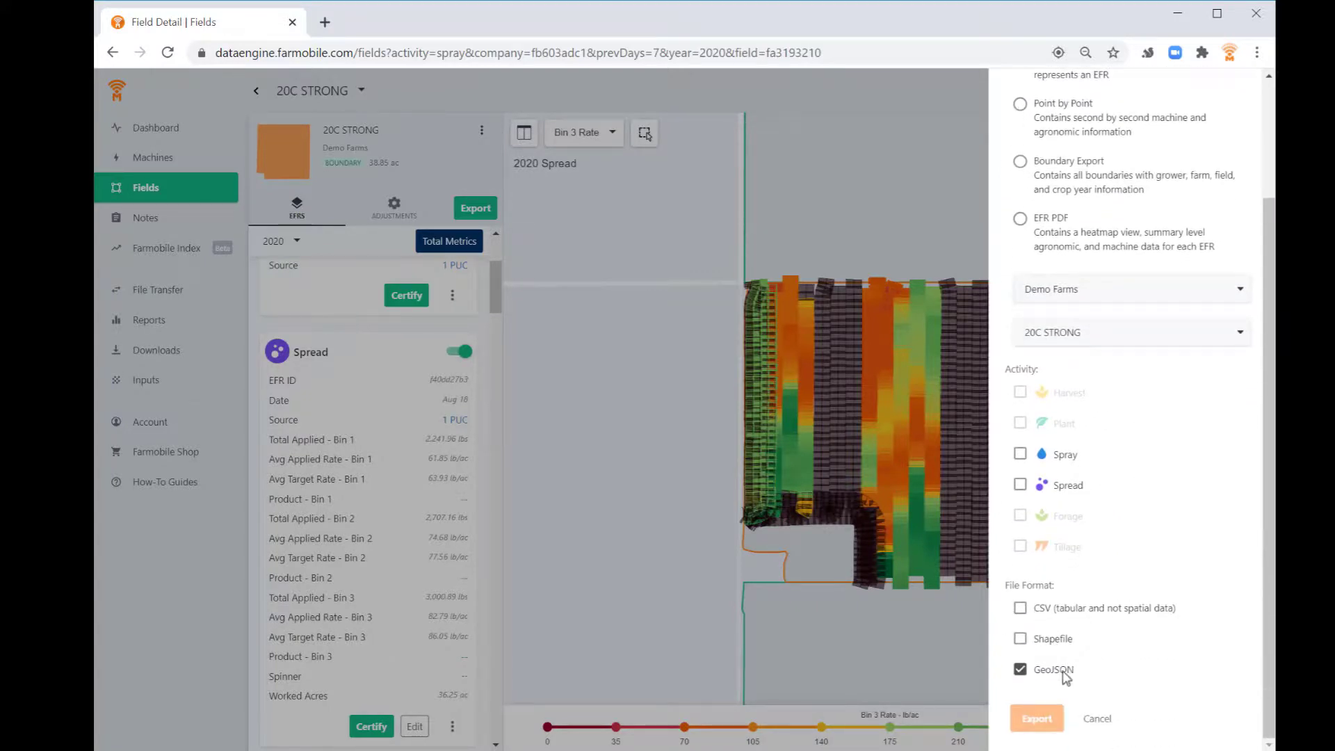
{"action": "scroll", "coordinate": [1119, 570], "scroll_direction": "up", "scroll_amount": 1}
{"action": "scroll", "coordinate": [1115, 561], "scroll_direction": "up", "scroll_amount": 2}
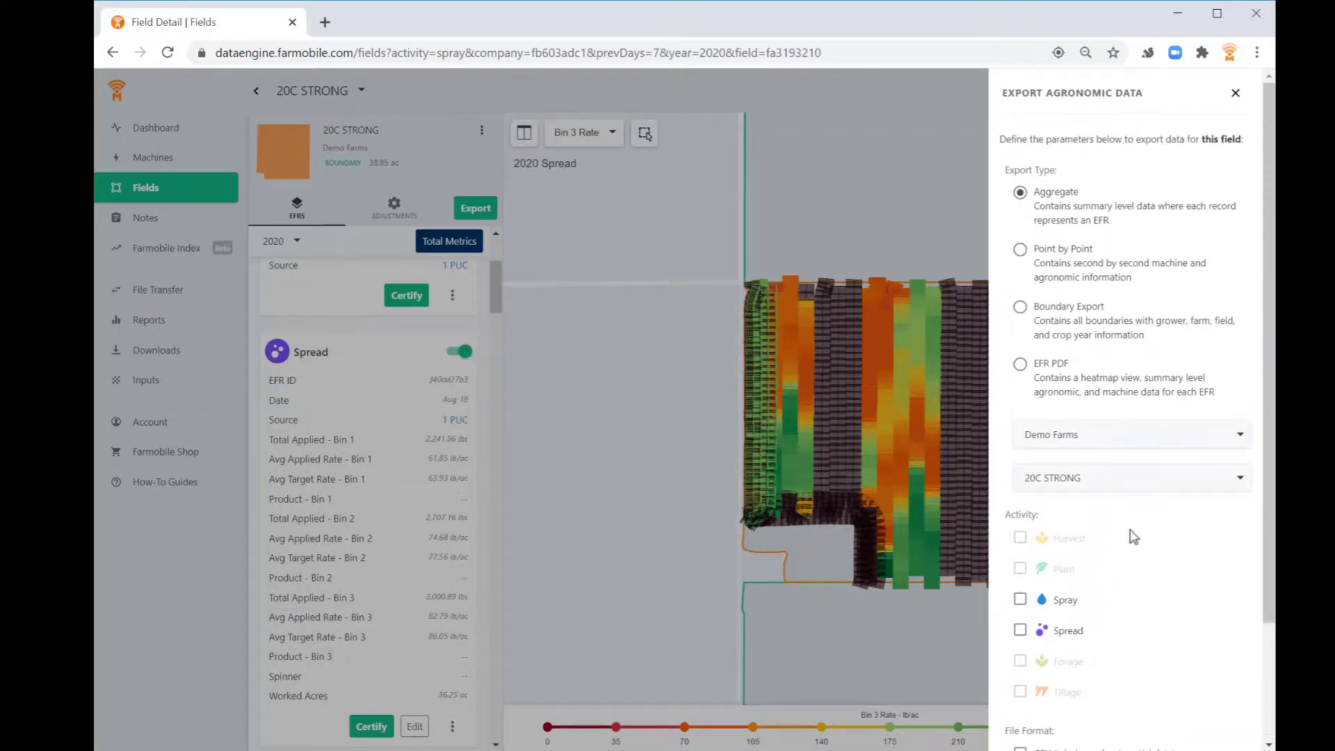
{"action": "scroll", "coordinate": [1129, 549], "scroll_direction": "down", "scroll_amount": 2}
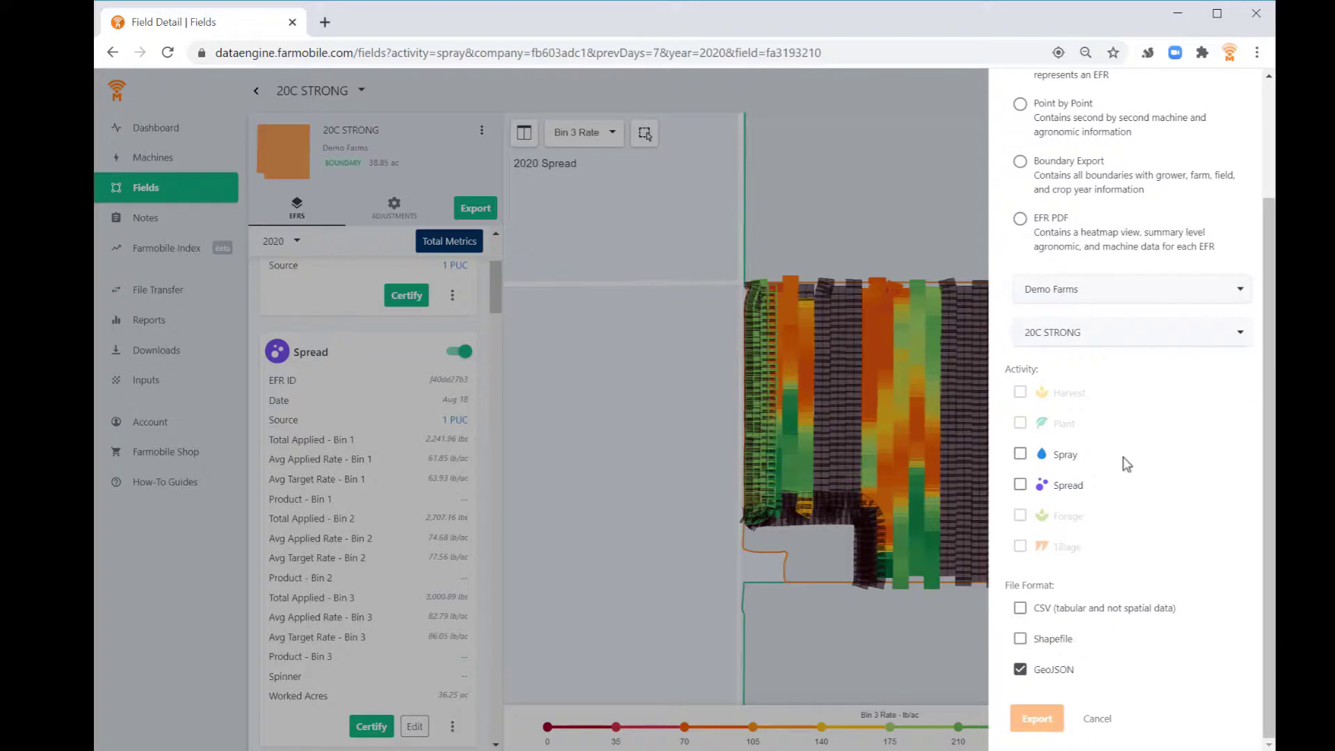
{"action": "scroll", "coordinate": [1129, 445], "scroll_direction": "up", "scroll_amount": 3}
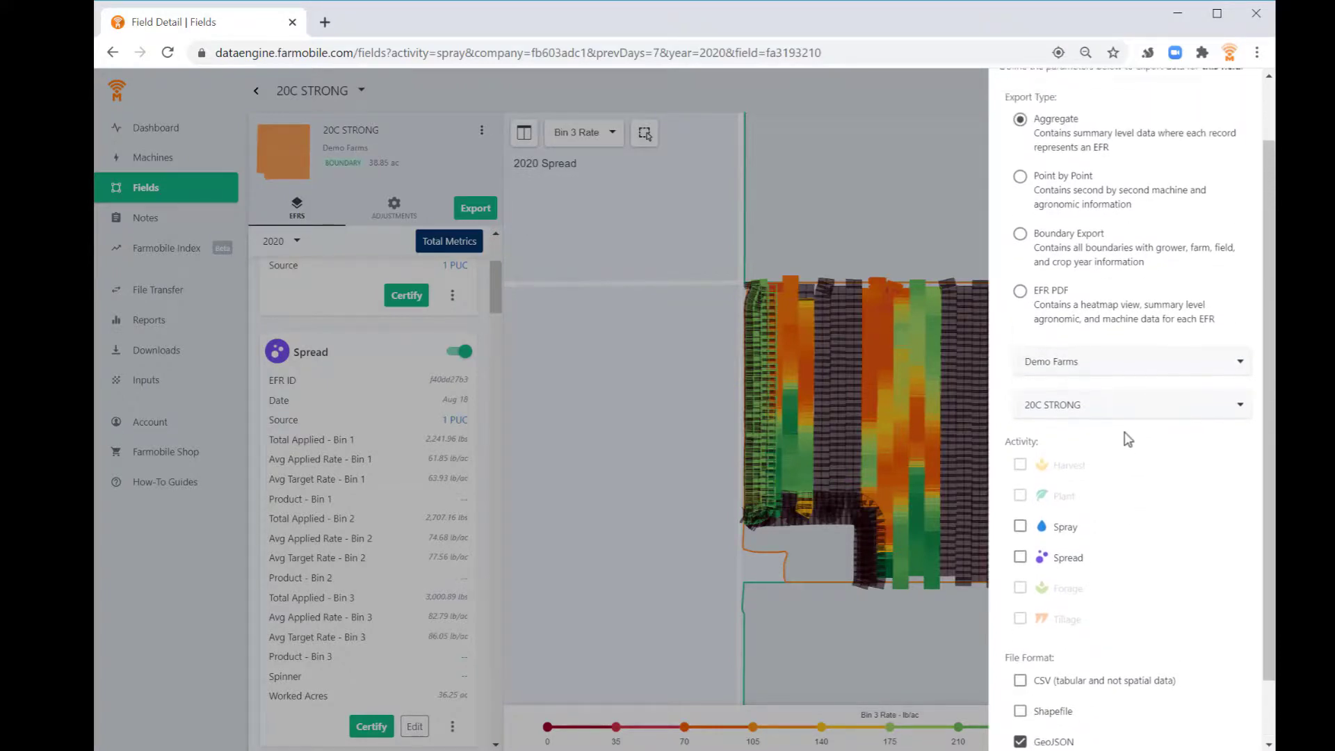
Step: Review the export options for the Point by Point, Boundary Export and EFR PDF types in turn
{"action": "left_click", "coordinate": [1020, 250]}
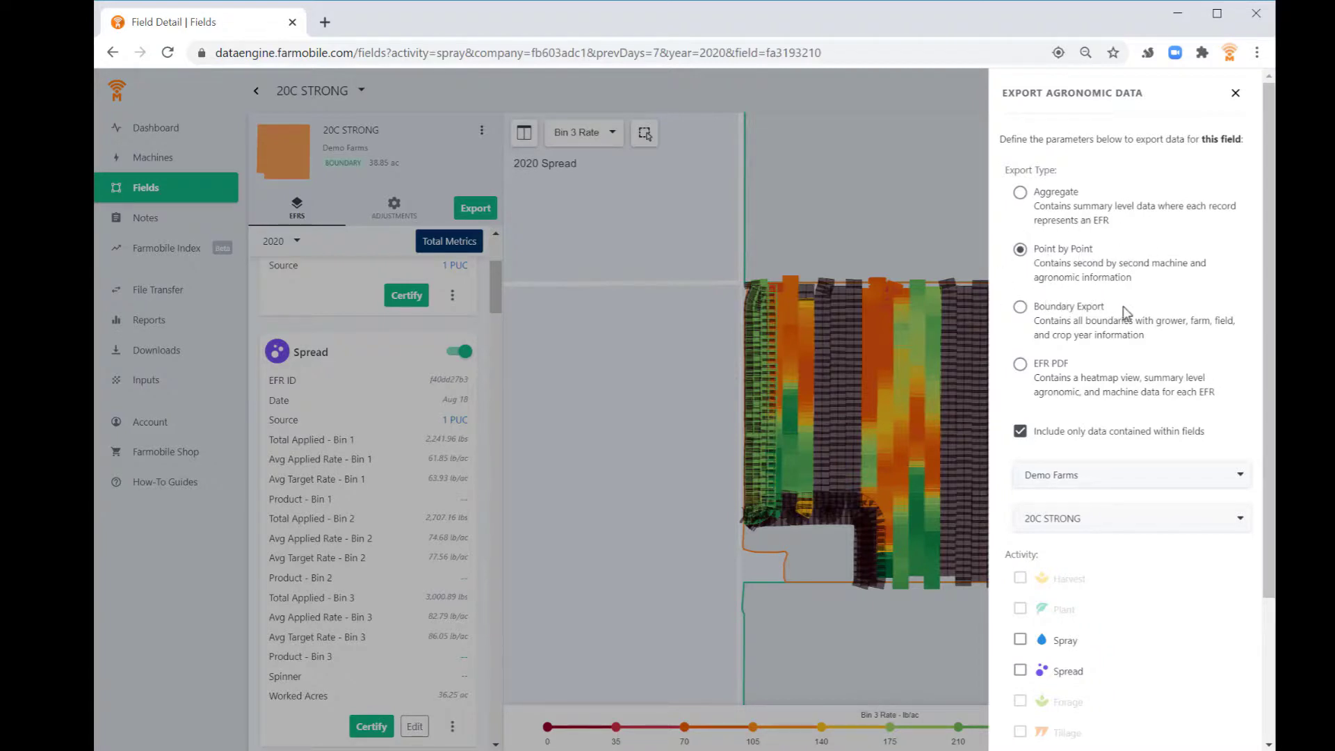
{"action": "left_click", "coordinate": [1019, 309]}
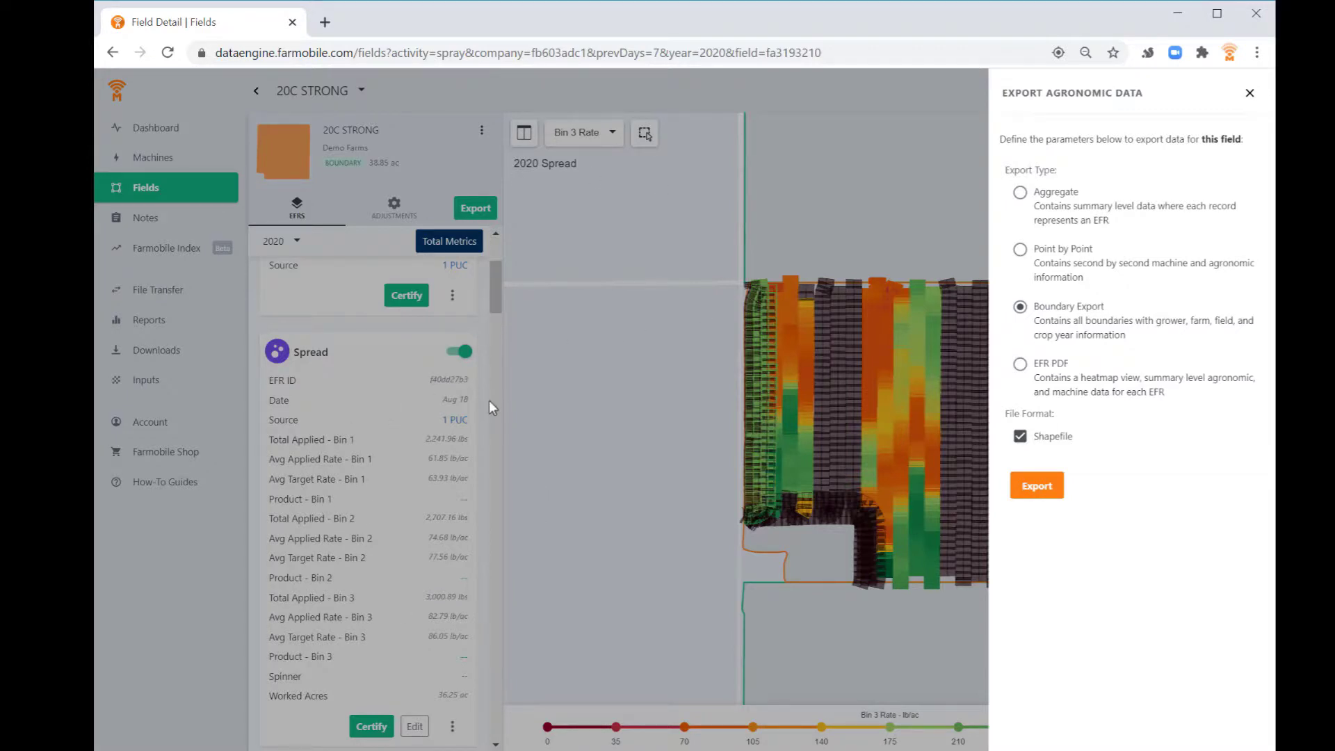
{"action": "left_click", "coordinate": [1020, 366]}
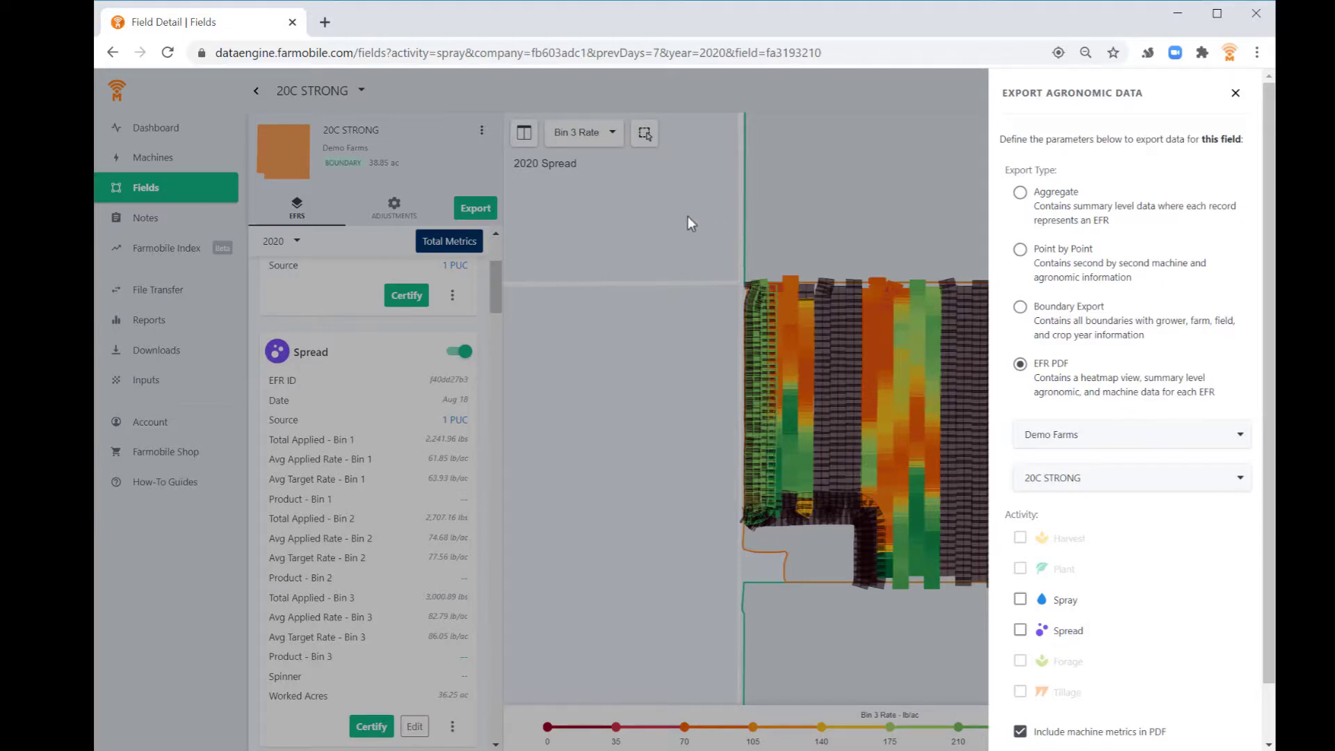
Step: Set the EFR PDF export to All Farms with only Spread activity, toggle the inclusion of machine metrics, and cancel the export
{"action": "left_click", "coordinate": [1176, 438]}
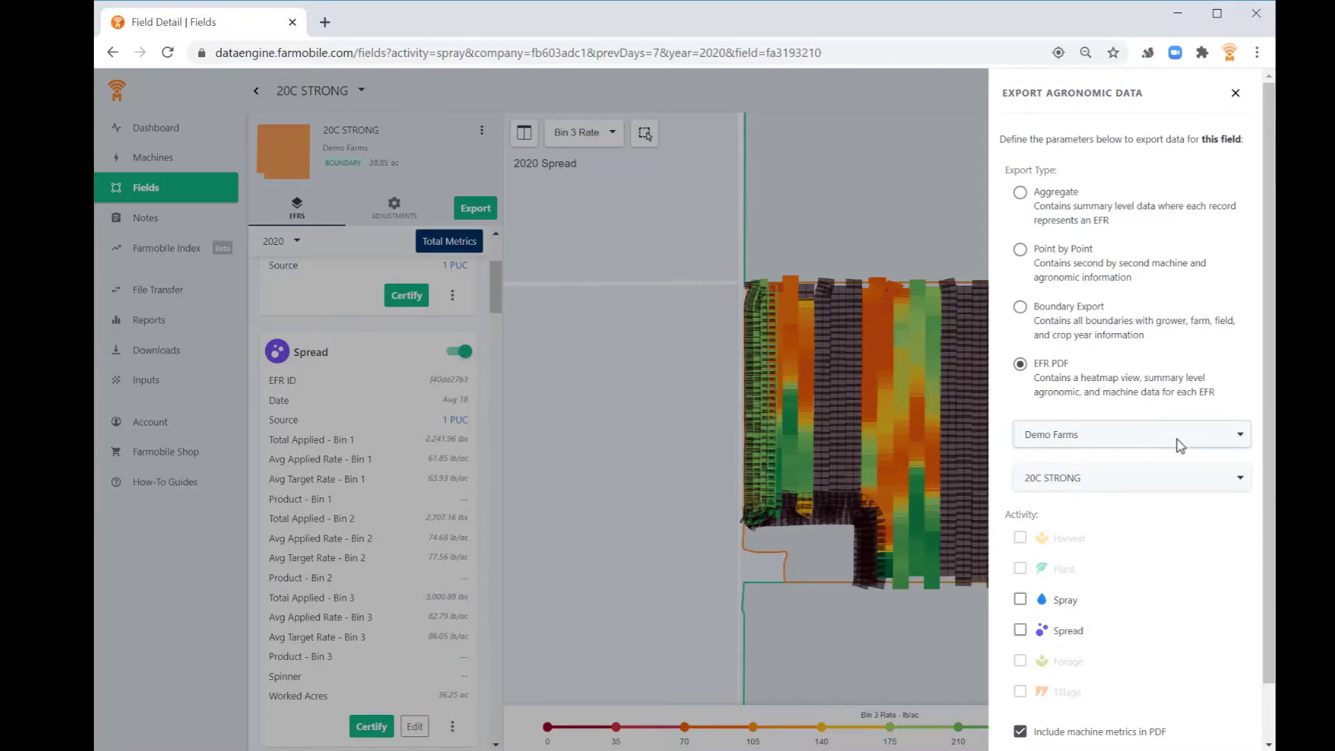
{"action": "left_click", "coordinate": [1100, 461]}
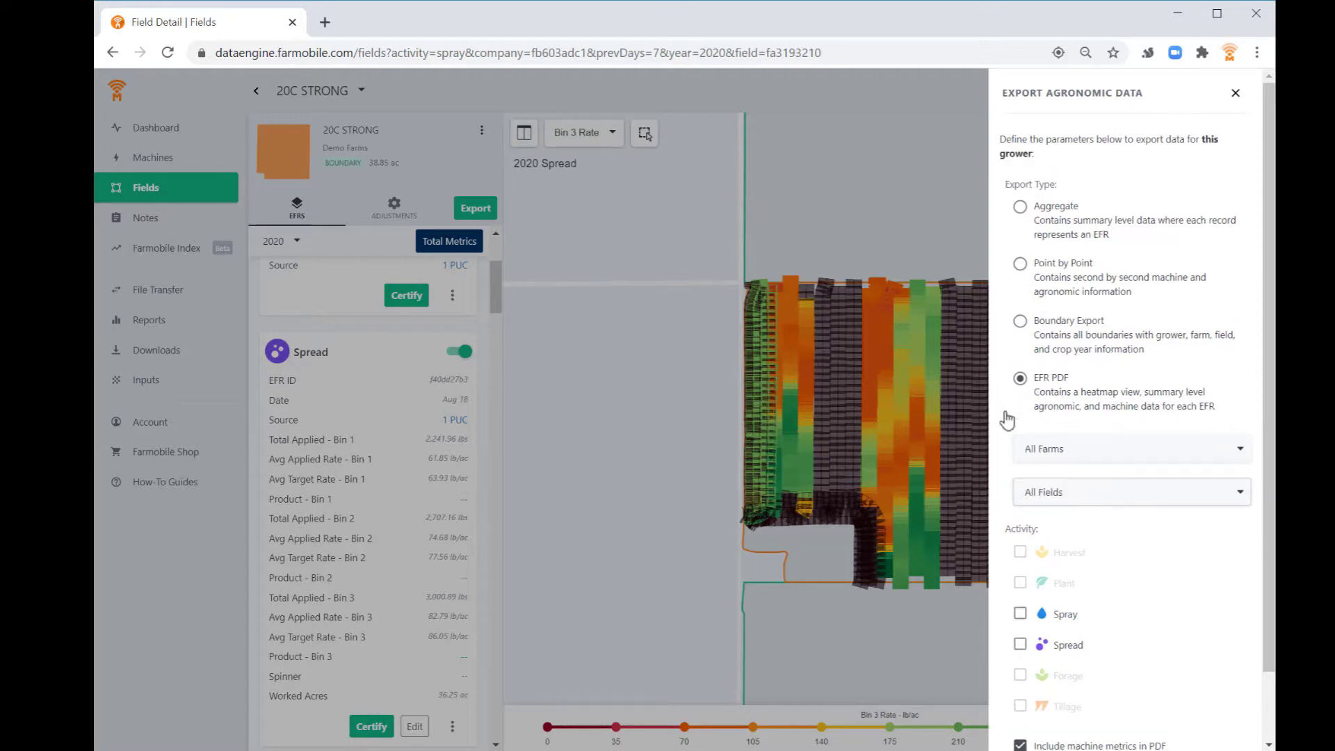
{"action": "left_click", "coordinate": [1020, 613]}
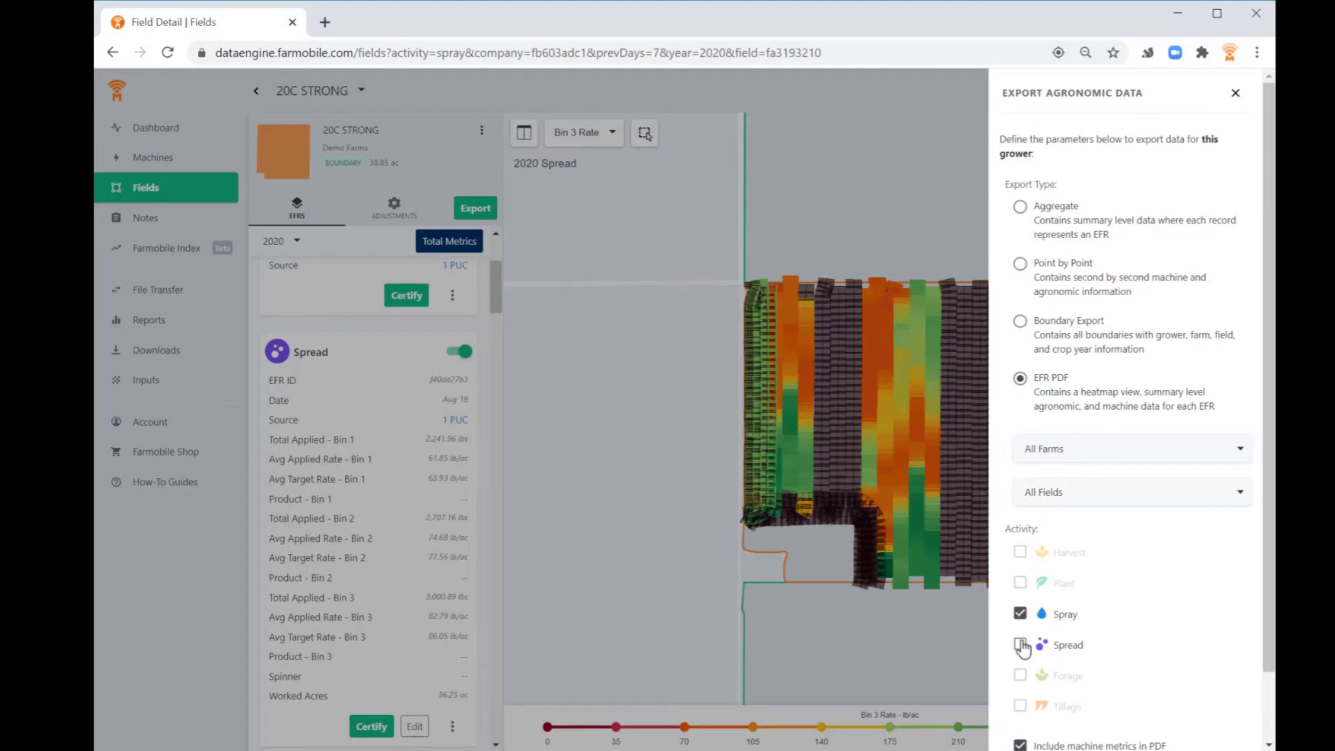
{"action": "left_click", "coordinate": [1020, 614]}
{"action": "left_click", "coordinate": [1020, 645]}
{"action": "scroll", "coordinate": [1117, 661], "scroll_direction": "down", "scroll_amount": 1}
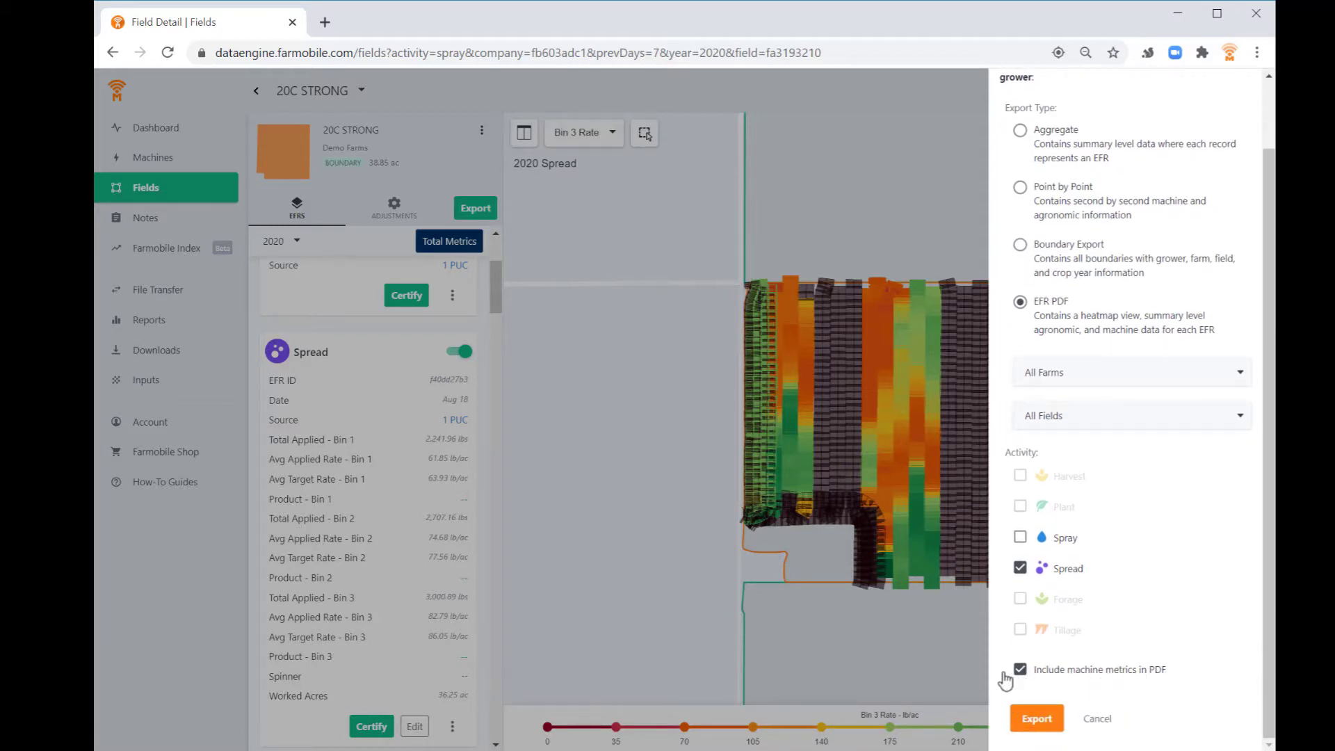
{"action": "left_click", "coordinate": [1022, 671]}
{"action": "left_click", "coordinate": [1093, 719]}
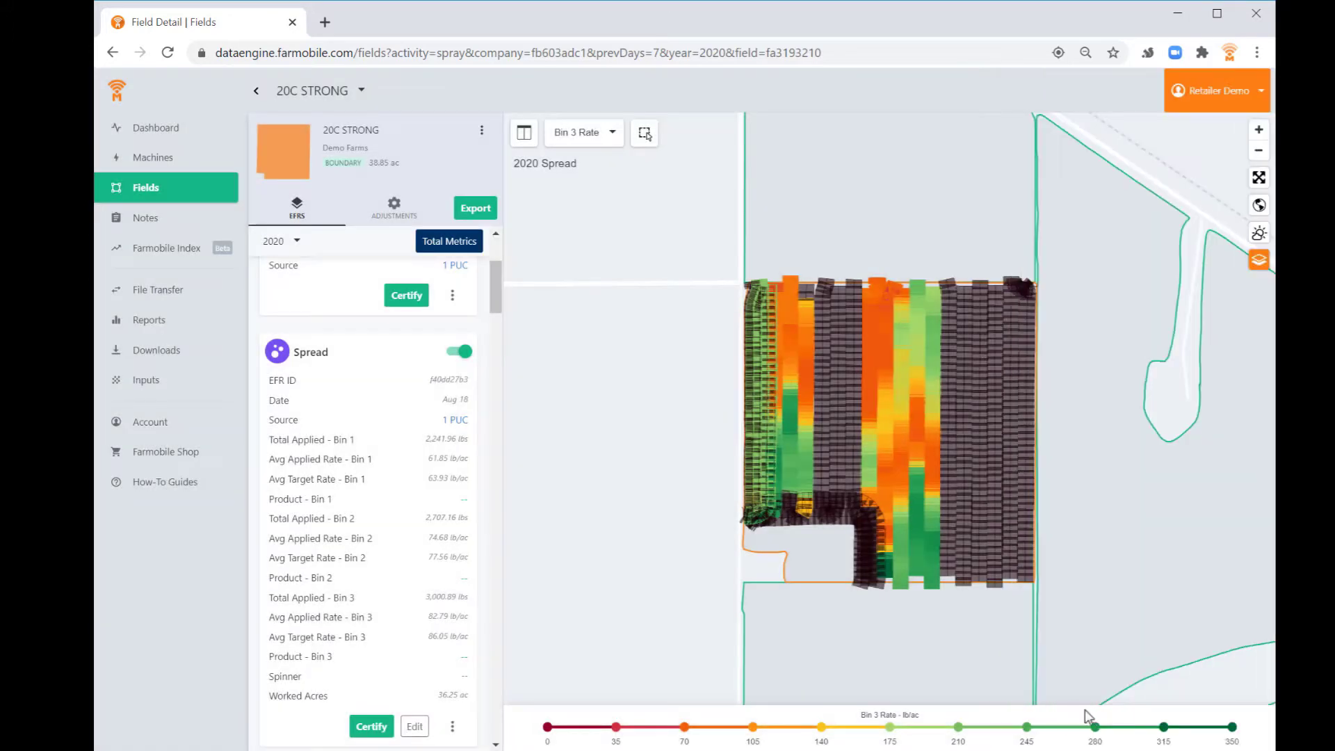
Step: Open the live machines list of Retailer Demo Company
{"action": "left_click", "coordinate": [142, 161]}
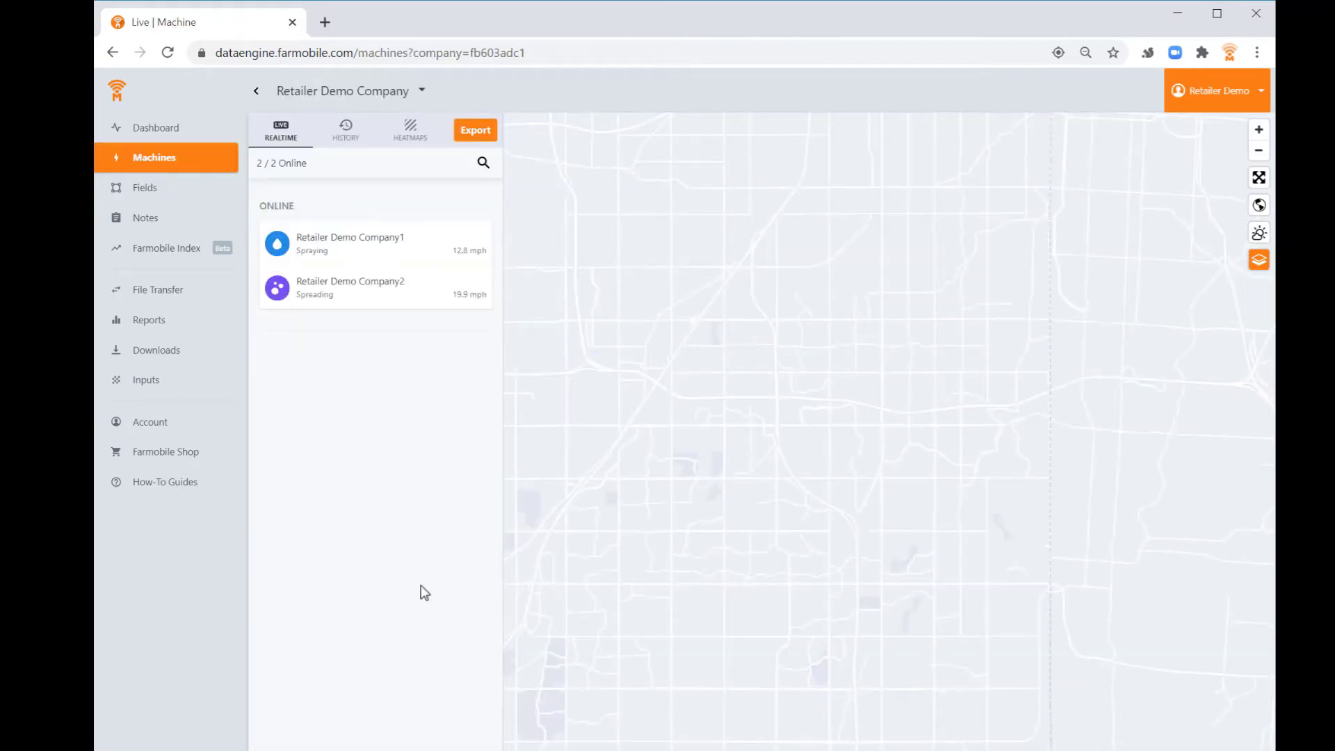